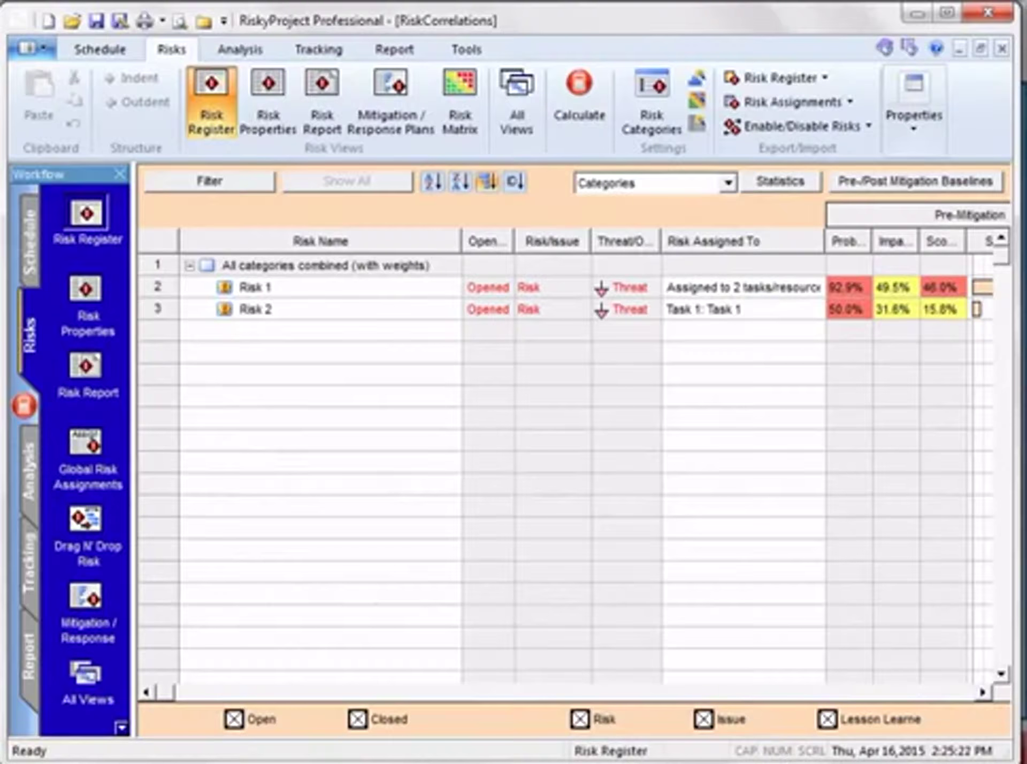
Show the project schedule and inspect the risk markers on the Task 1 and Task 2 Gantt bars
click(110, 620)
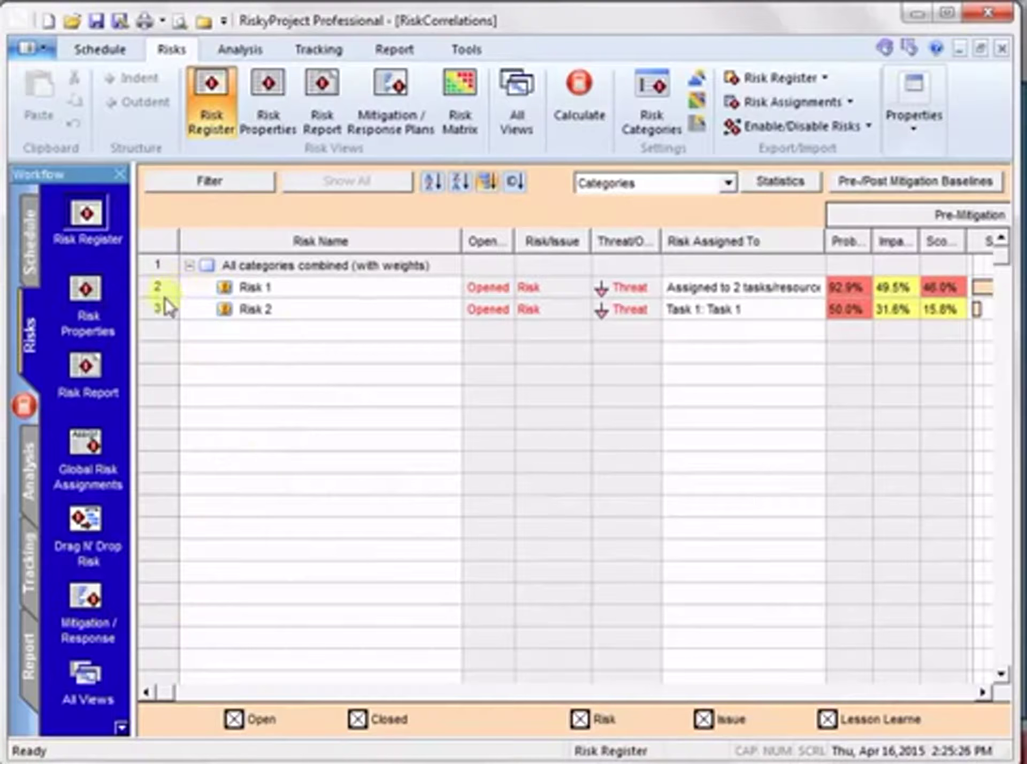
click(29, 235)
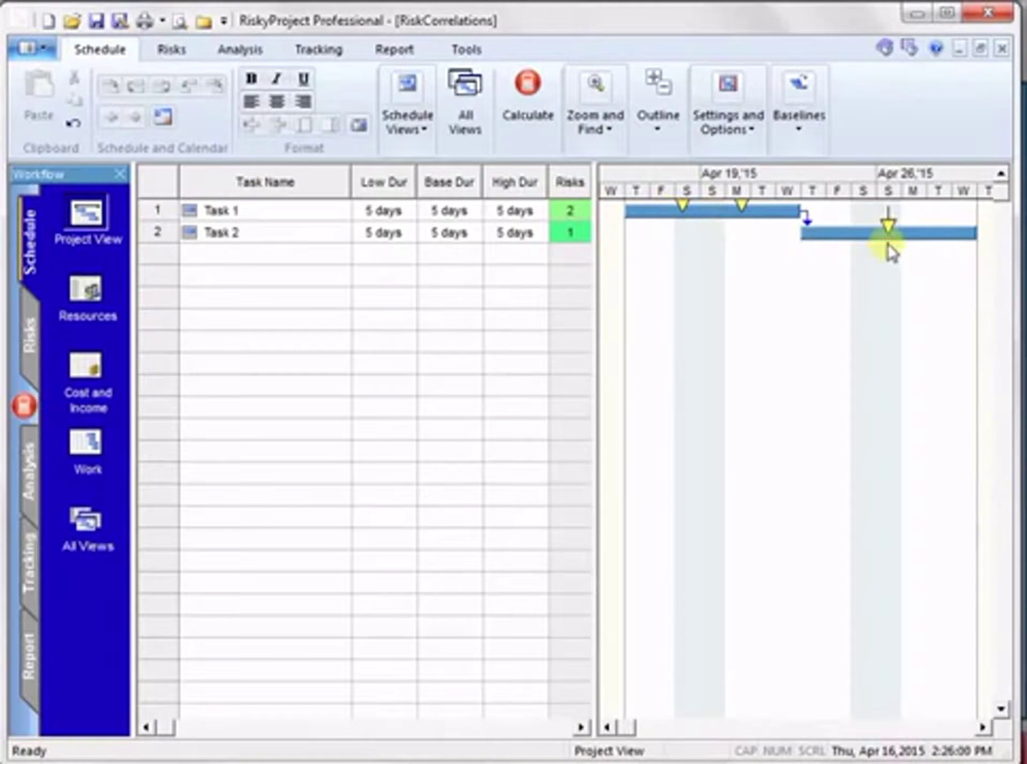
mouse_move(890, 240)
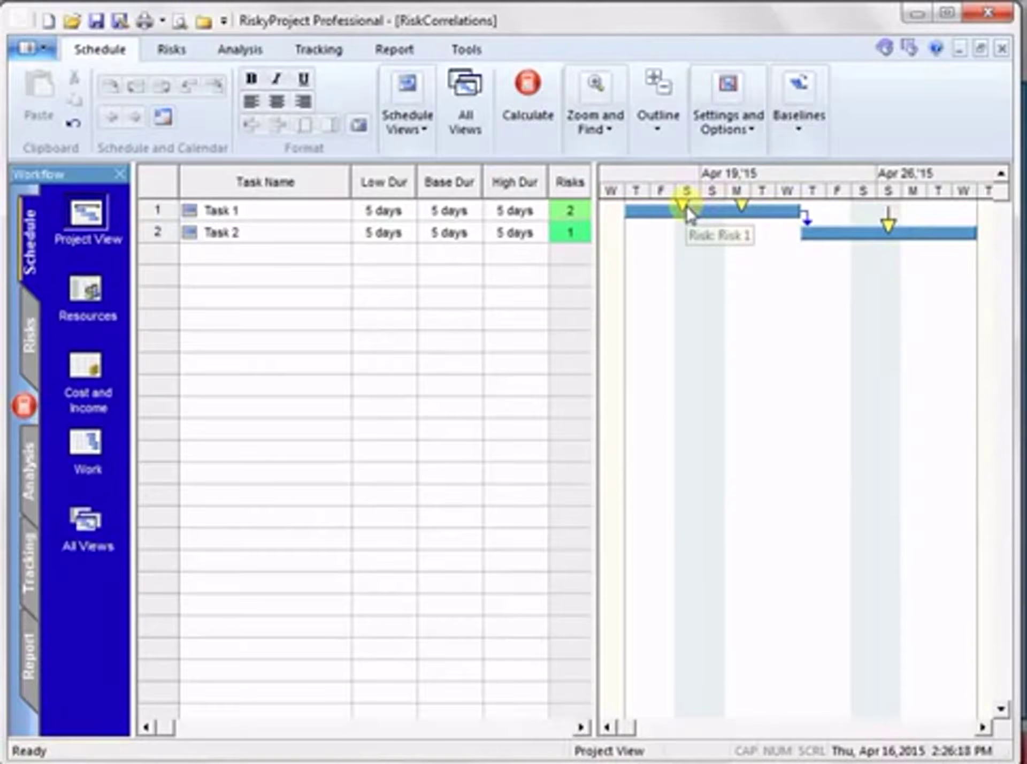
mouse_move(678, 207)
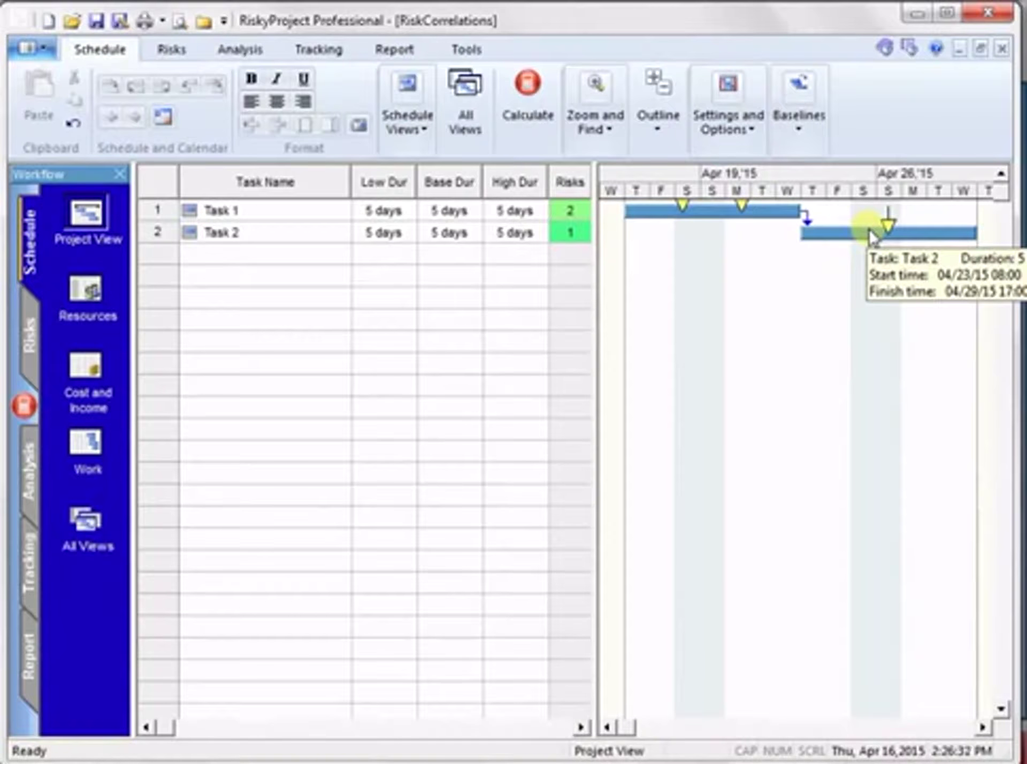
Review the project's risk options and read the explanation of the setting that correlates risk assignments to different tasks
click(736, 91)
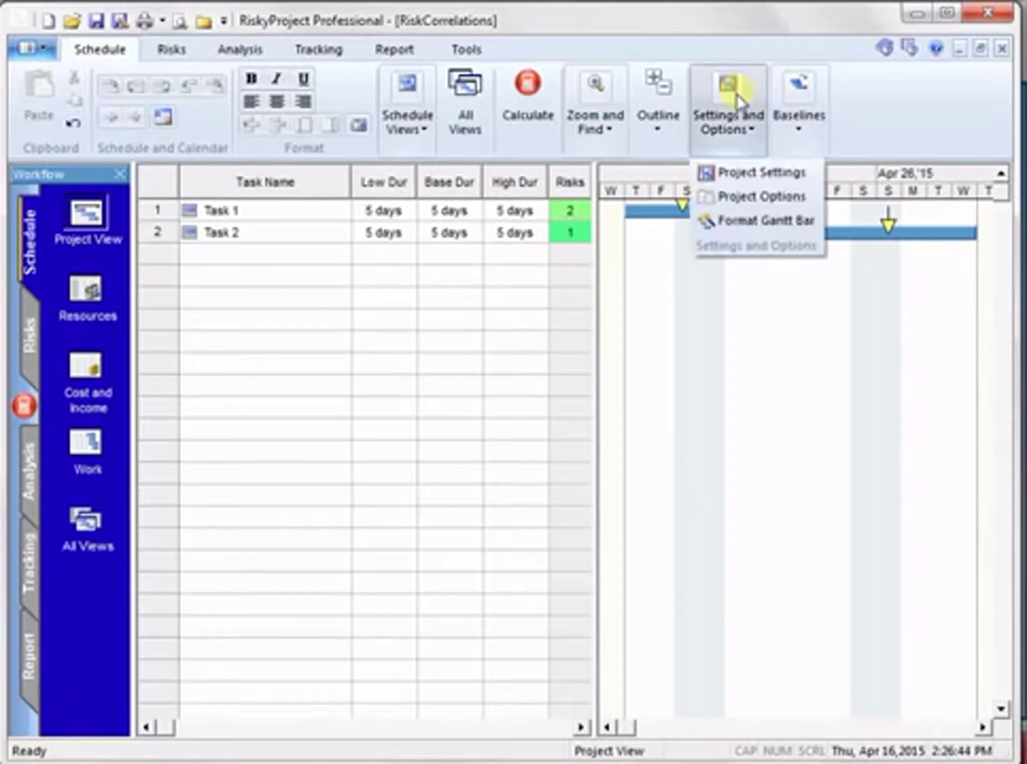
click(732, 206)
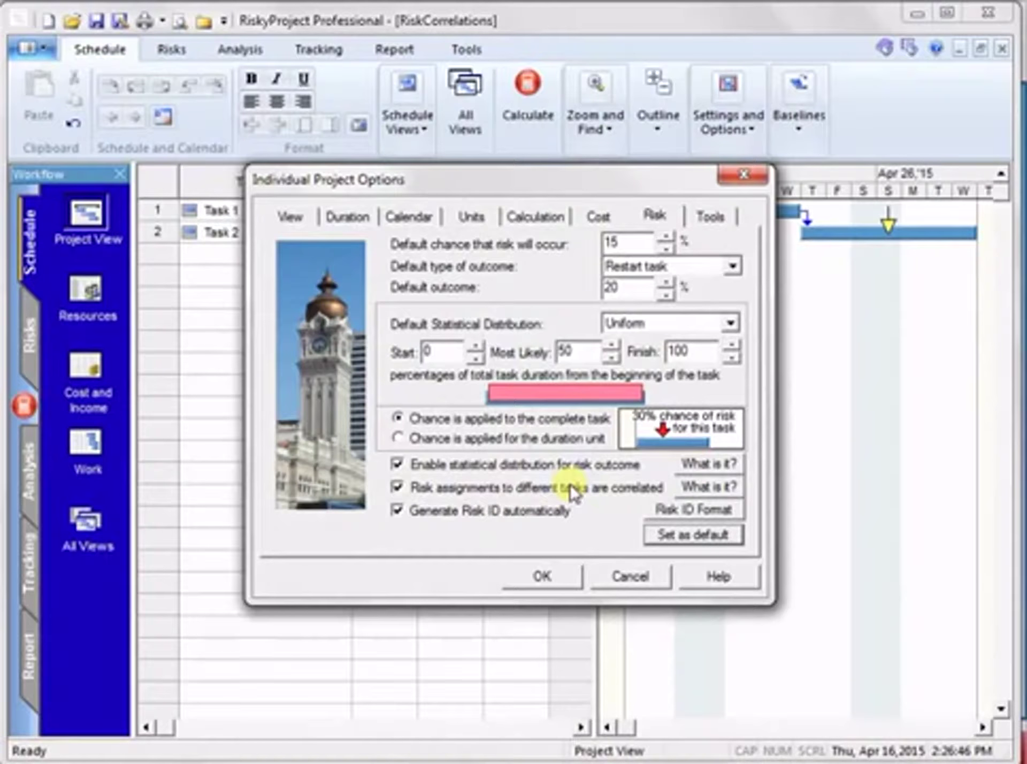
click(698, 489)
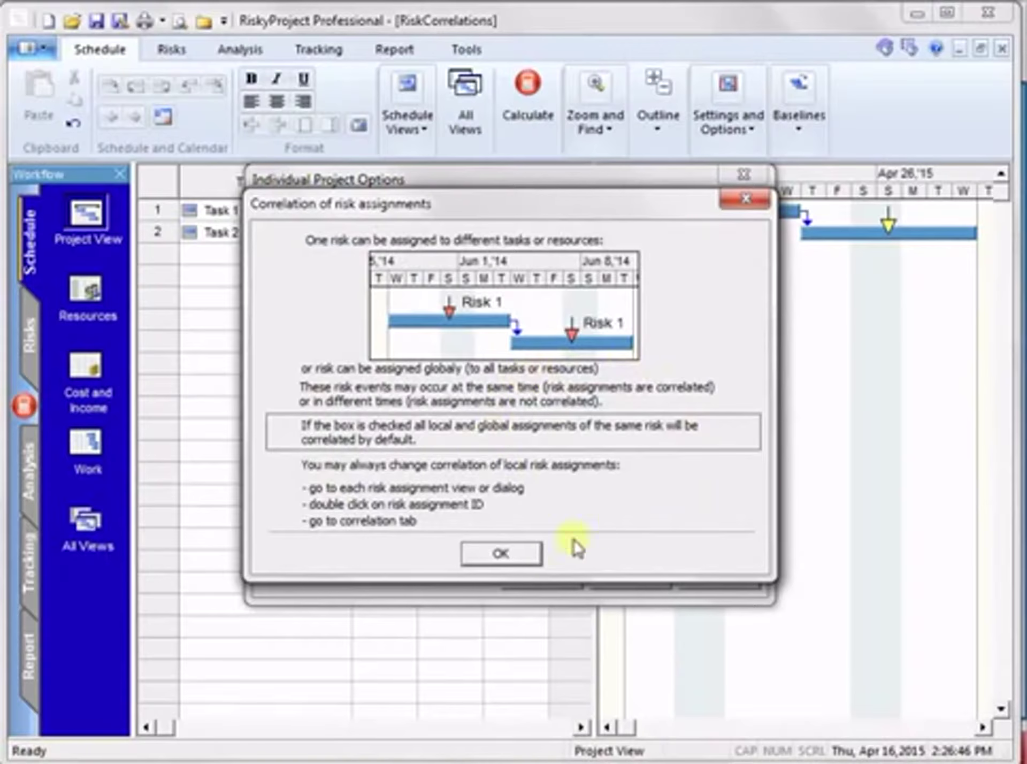
click(529, 553)
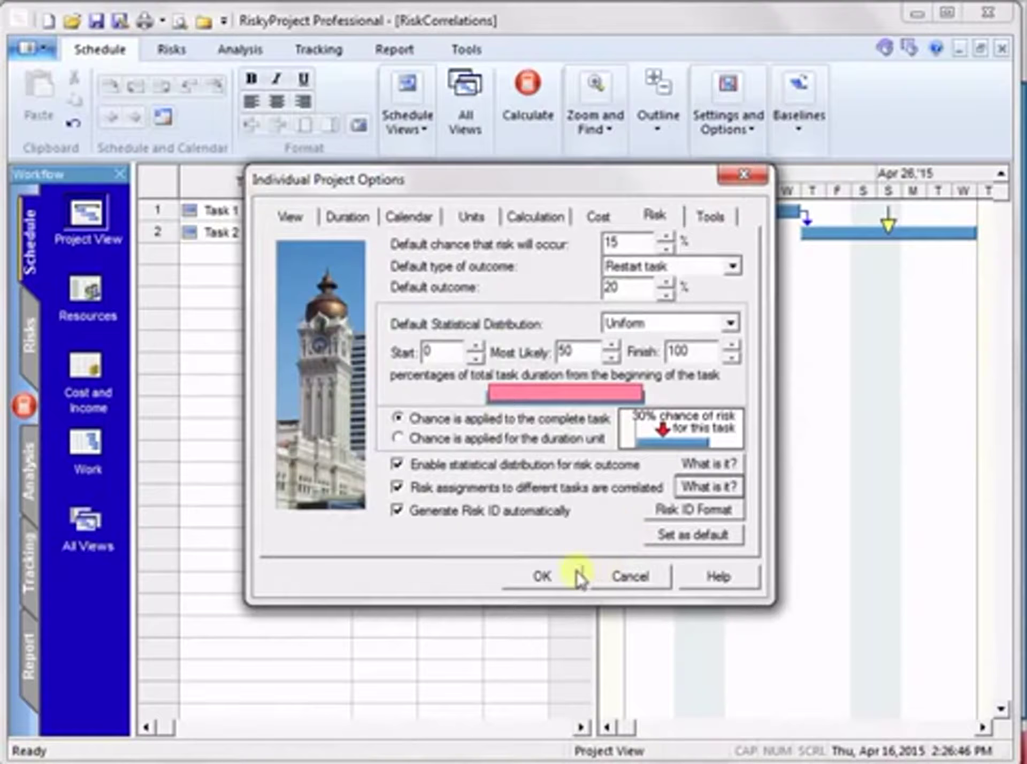
click(541, 576)
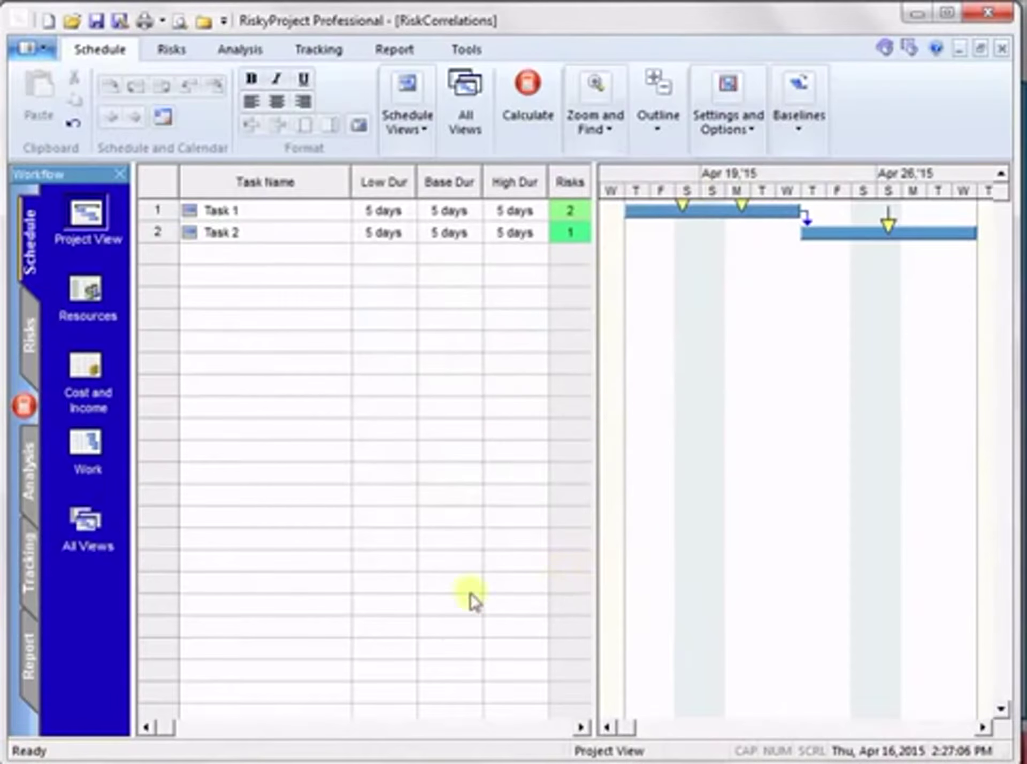
In Task 1's risk assignments, correlate Risk 1 with the Risk 1 assignment on Task 2
double_click(152, 209)
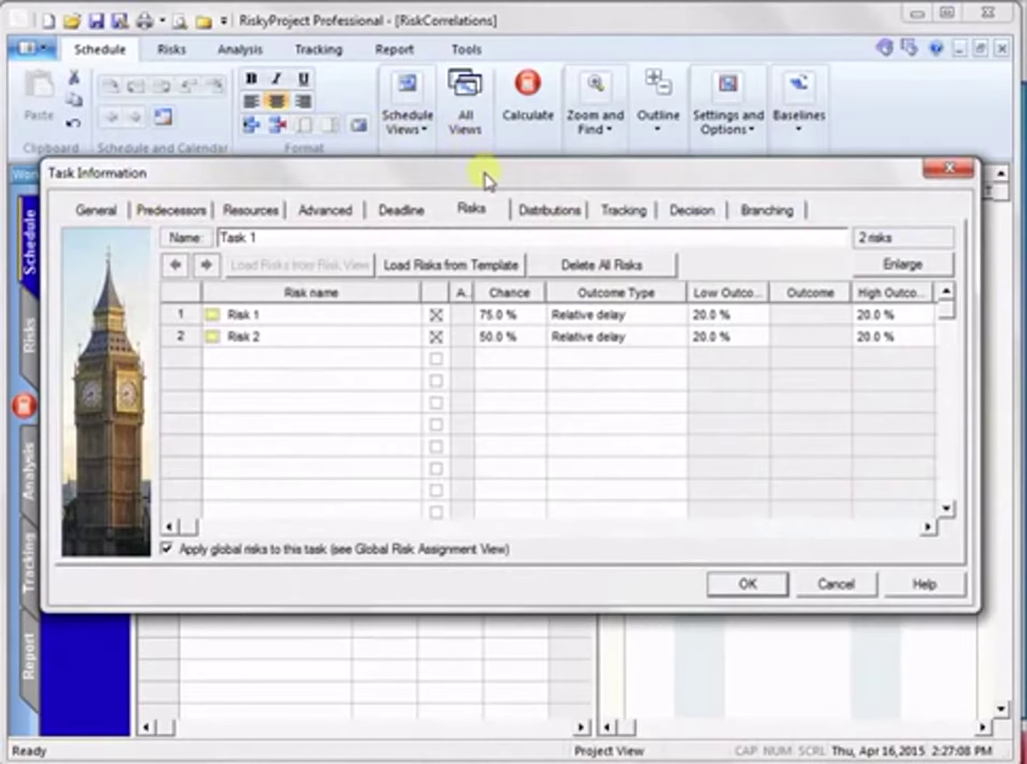
drag(484, 172, 493, 32)
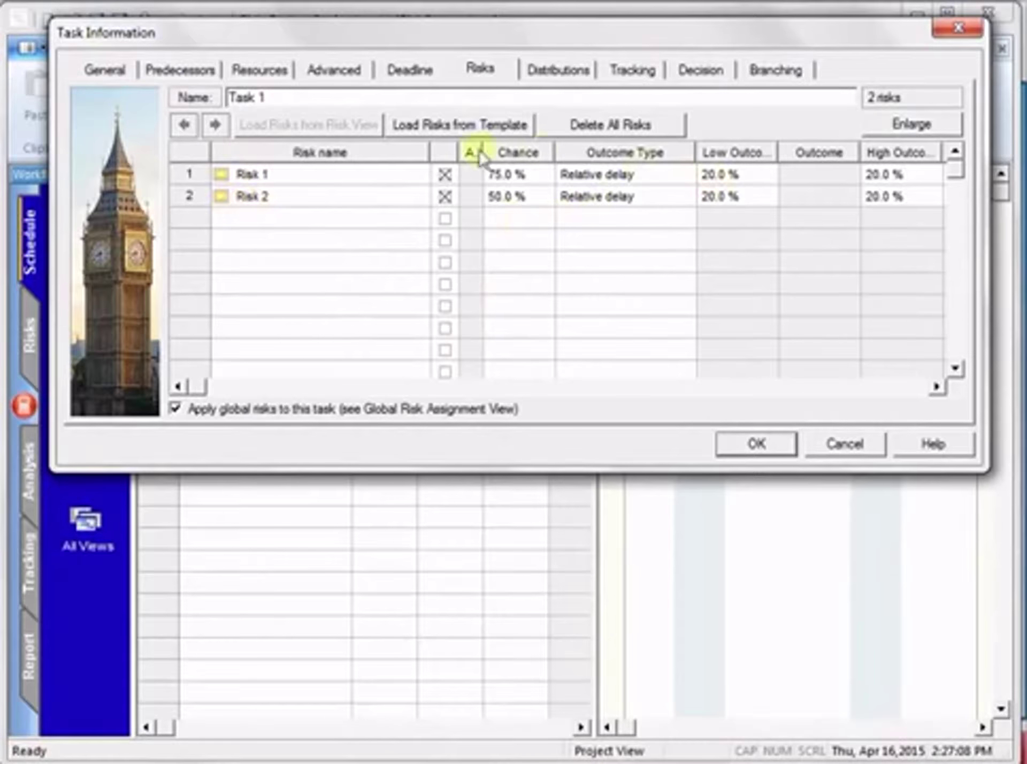
double_click(203, 177)
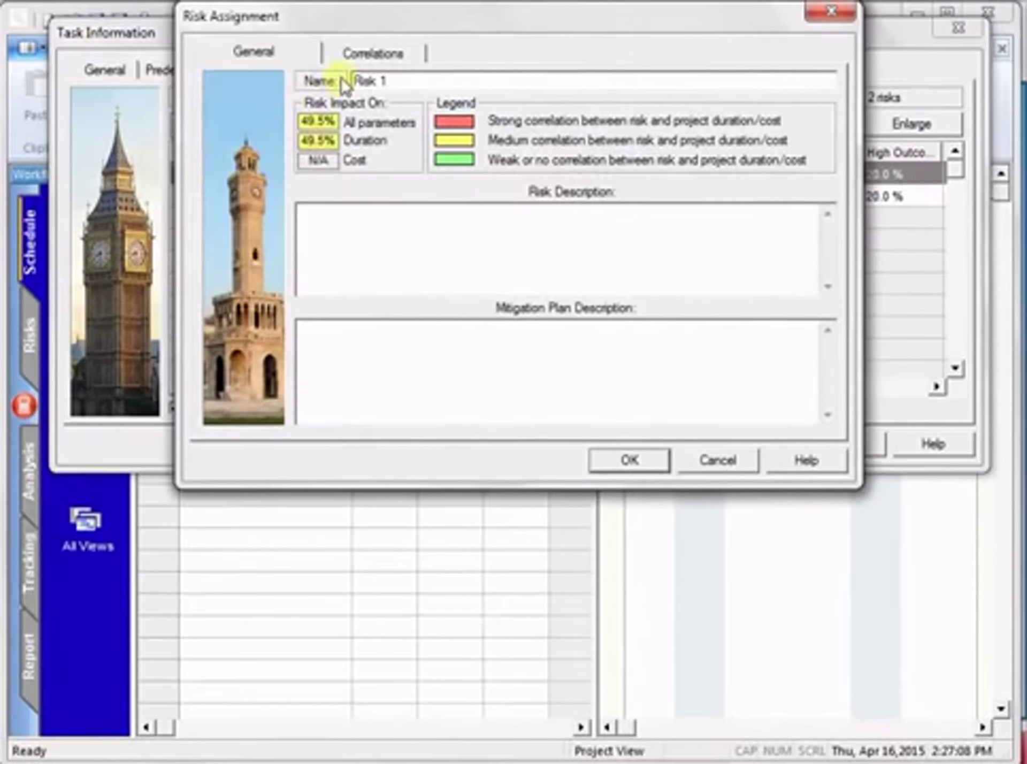
drag(425, 17, 460, 158)
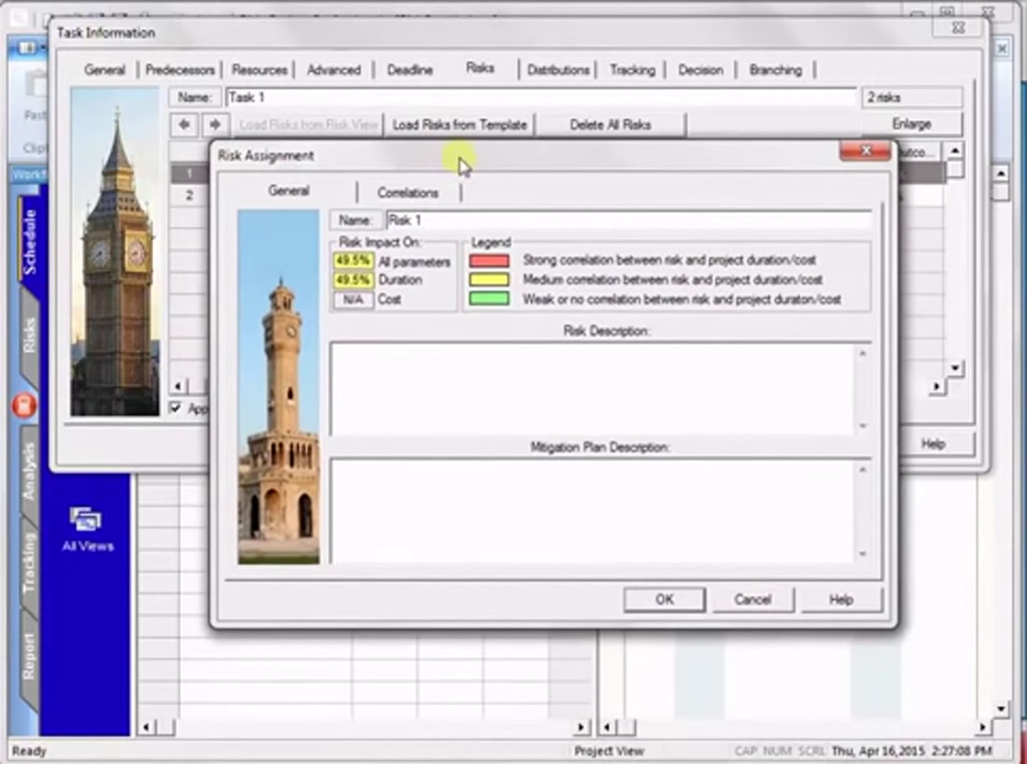
click(416, 194)
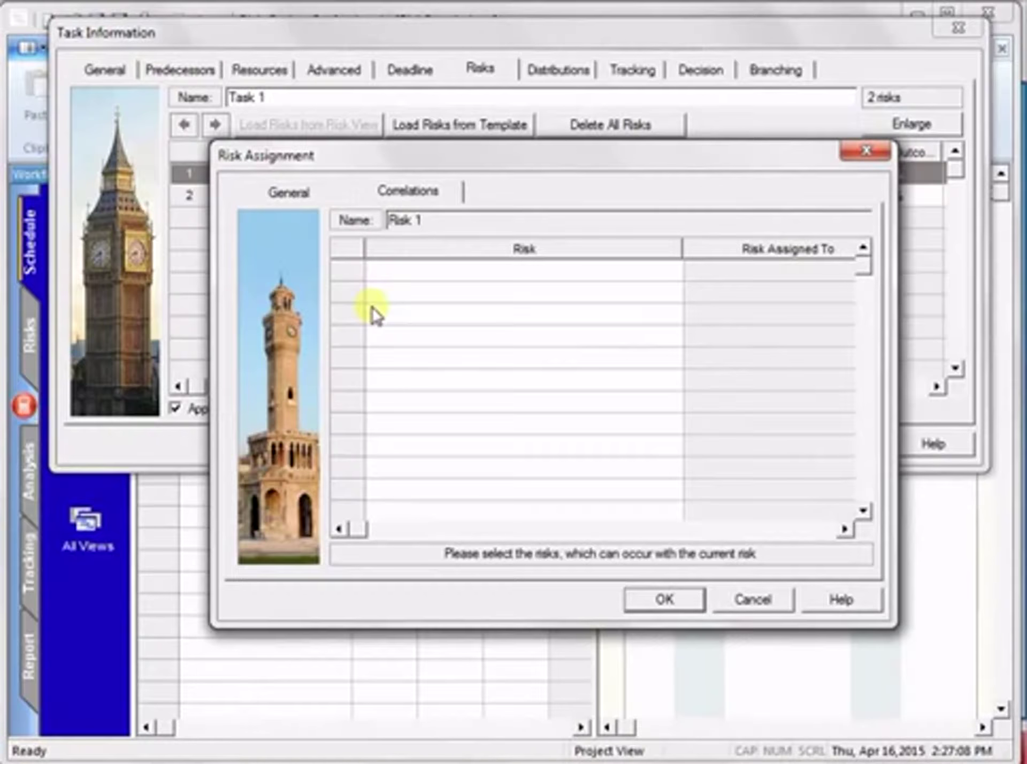
click(641, 275)
click(668, 273)
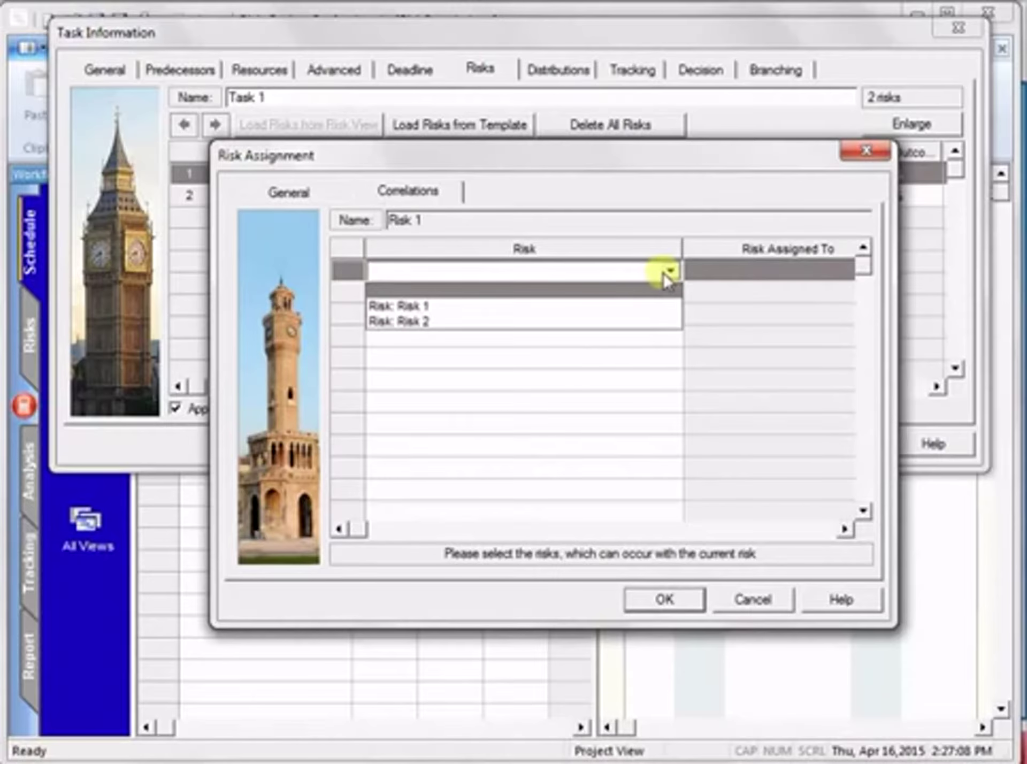
click(571, 307)
click(762, 274)
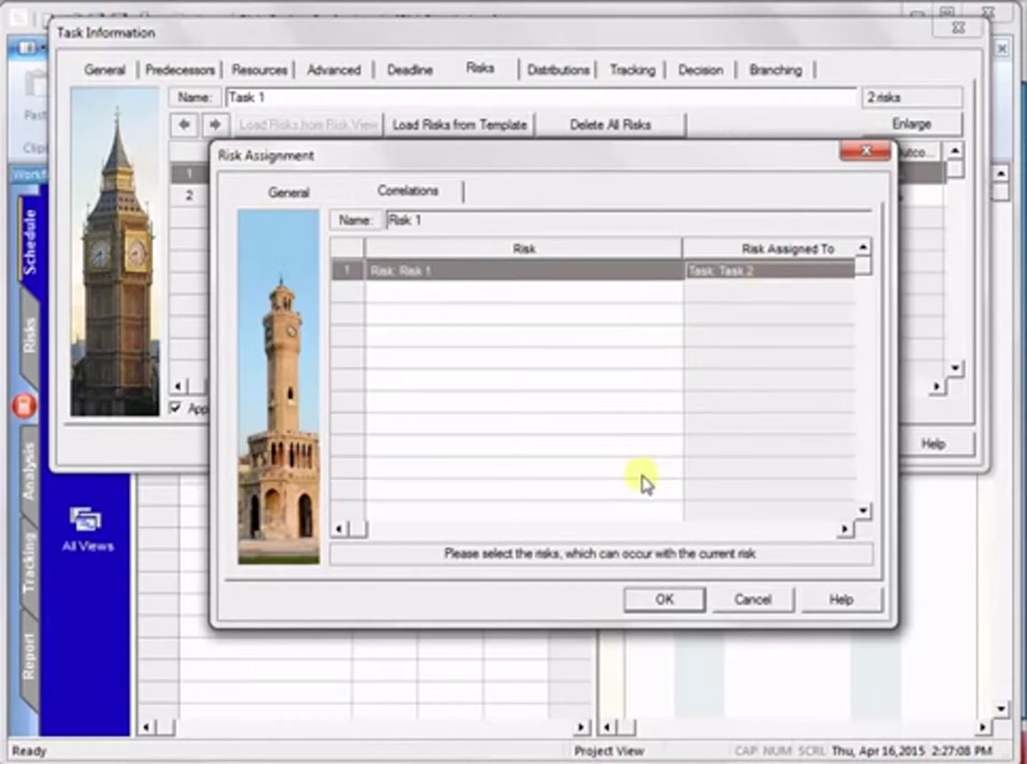
click(656, 601)
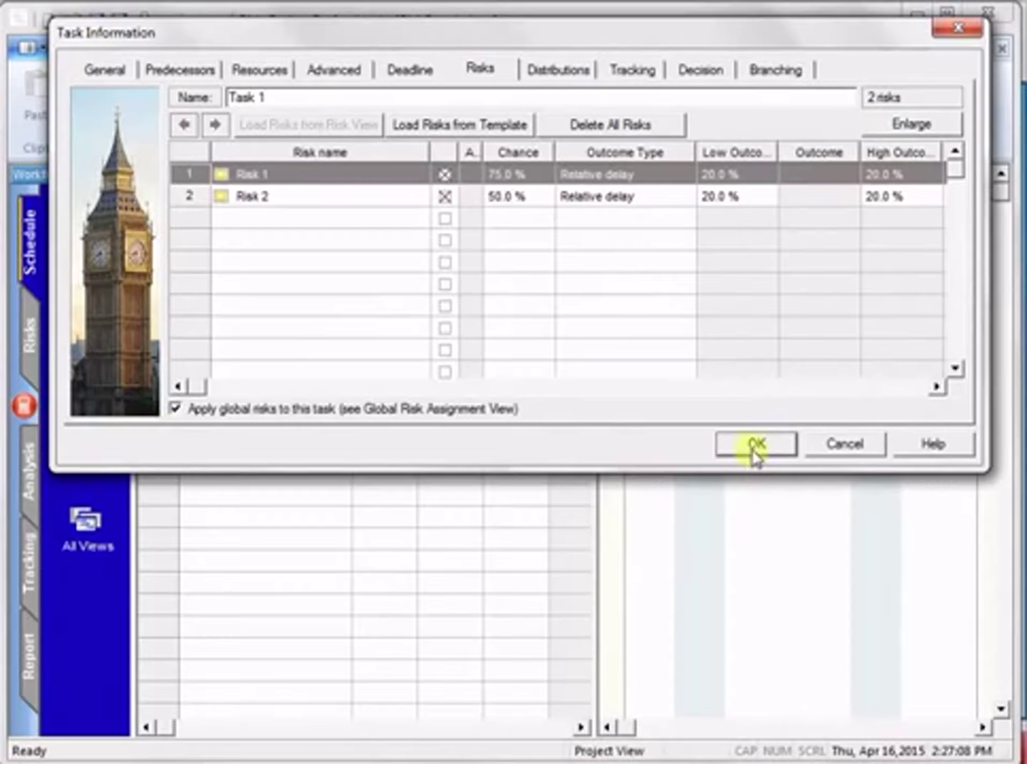
click(754, 452)
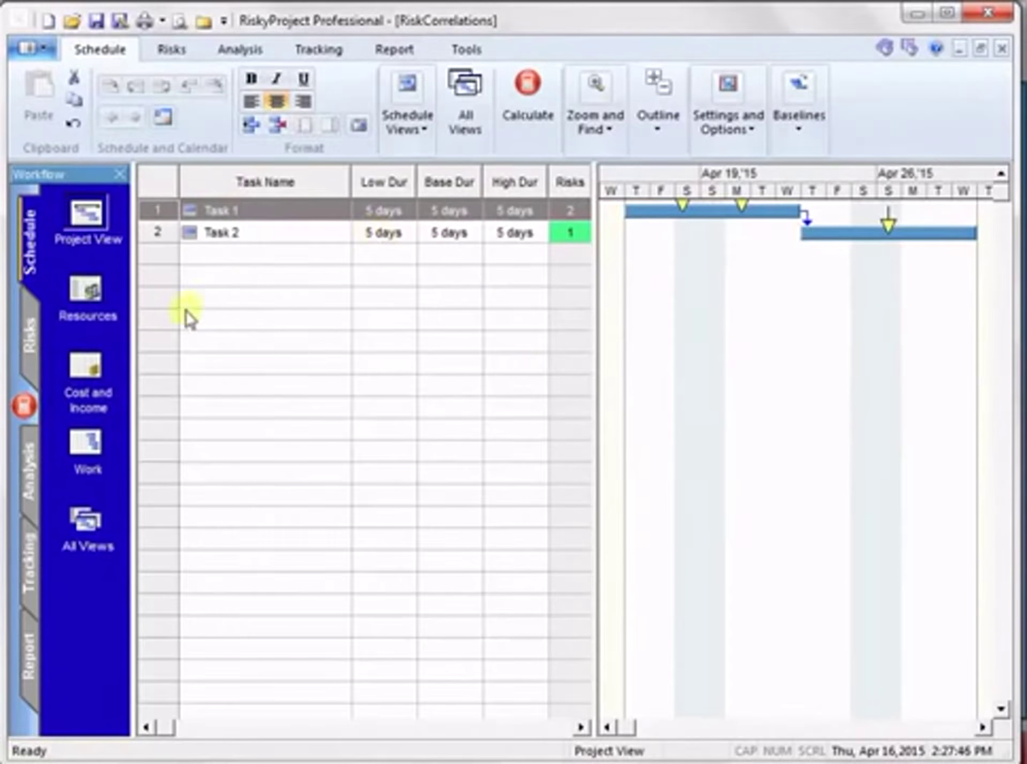
Check the correlations of the Risk 1 assignment on Task 2
double_click(149, 235)
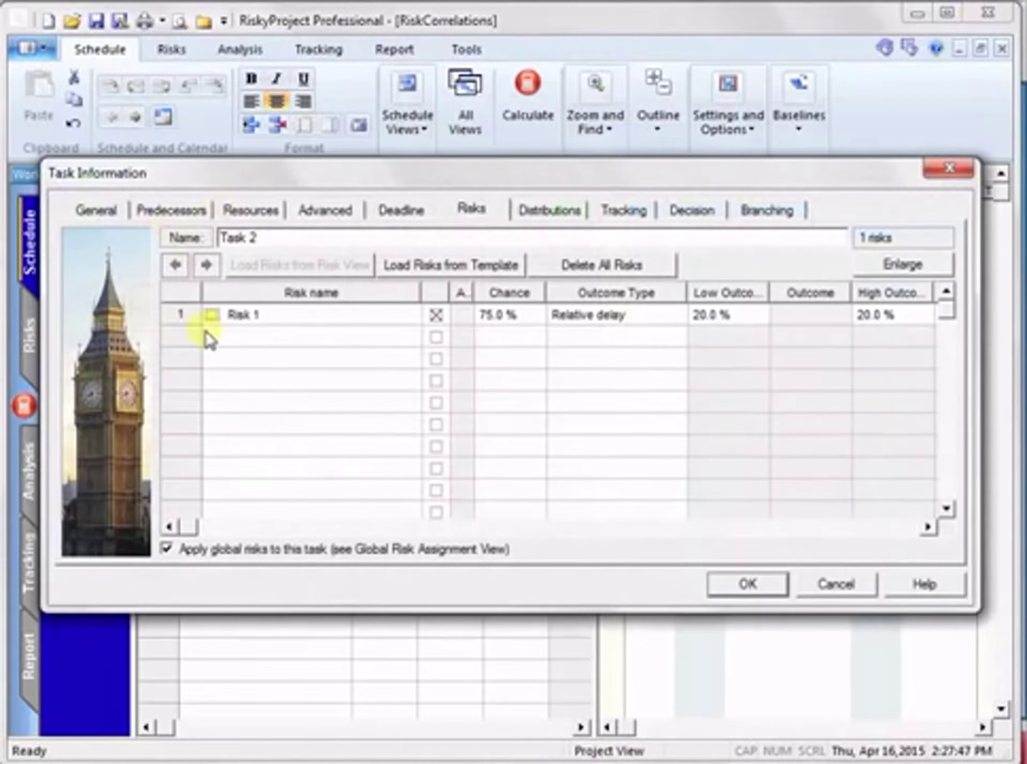
double_click(190, 311)
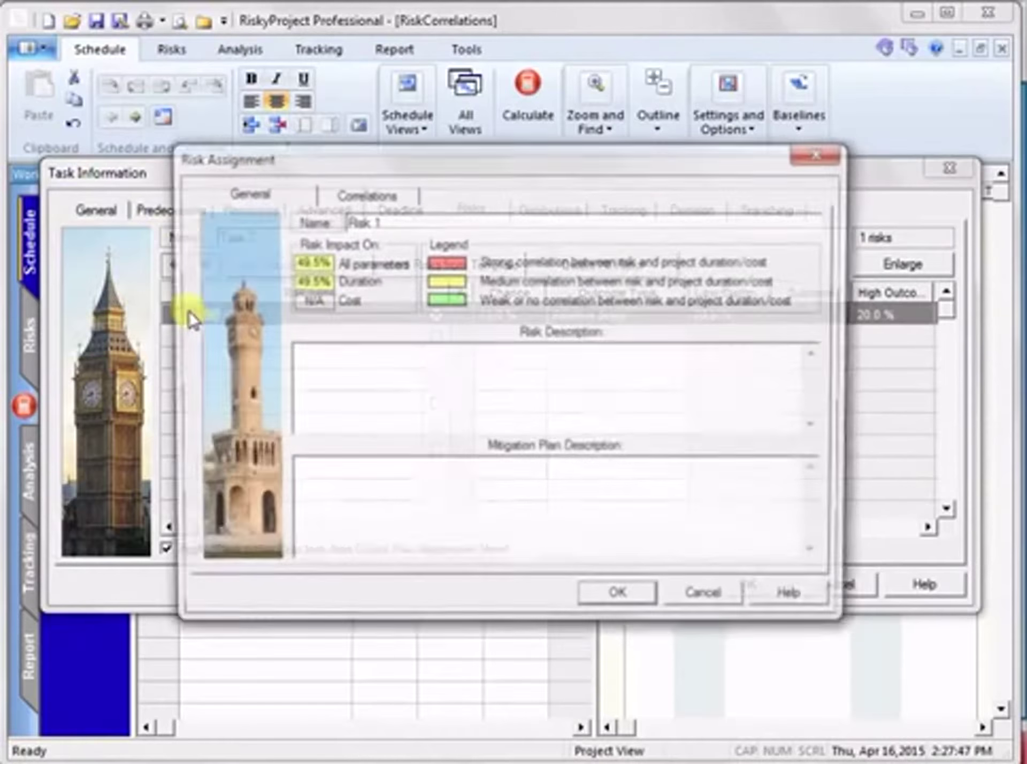
click(364, 191)
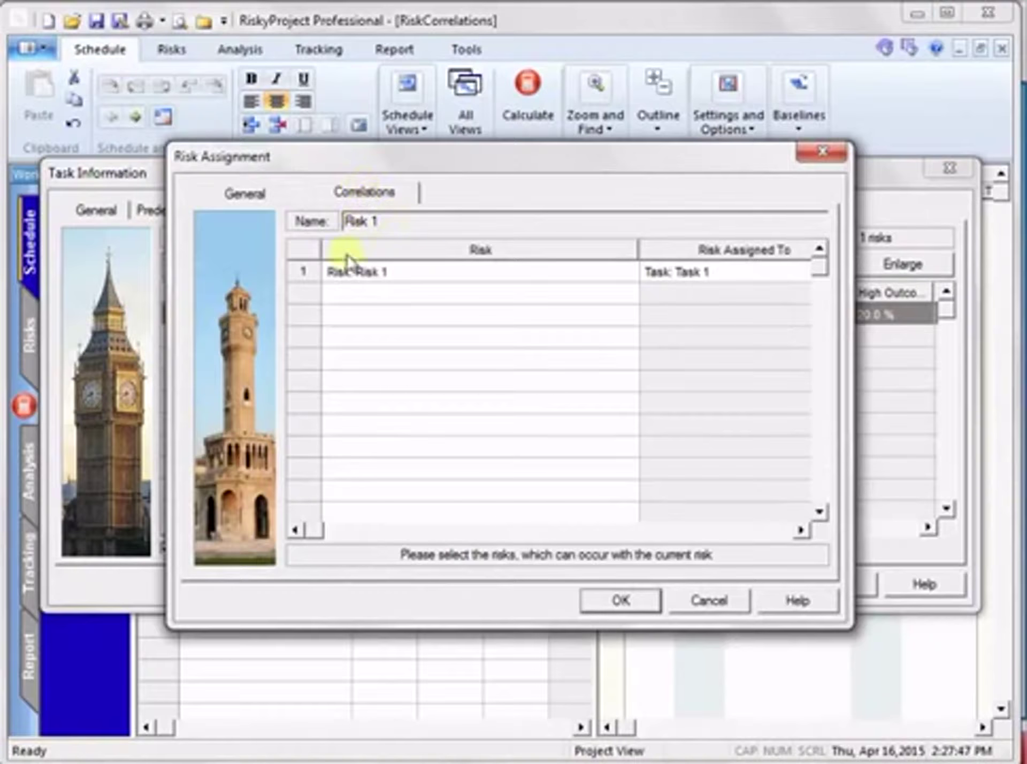
click(304, 272)
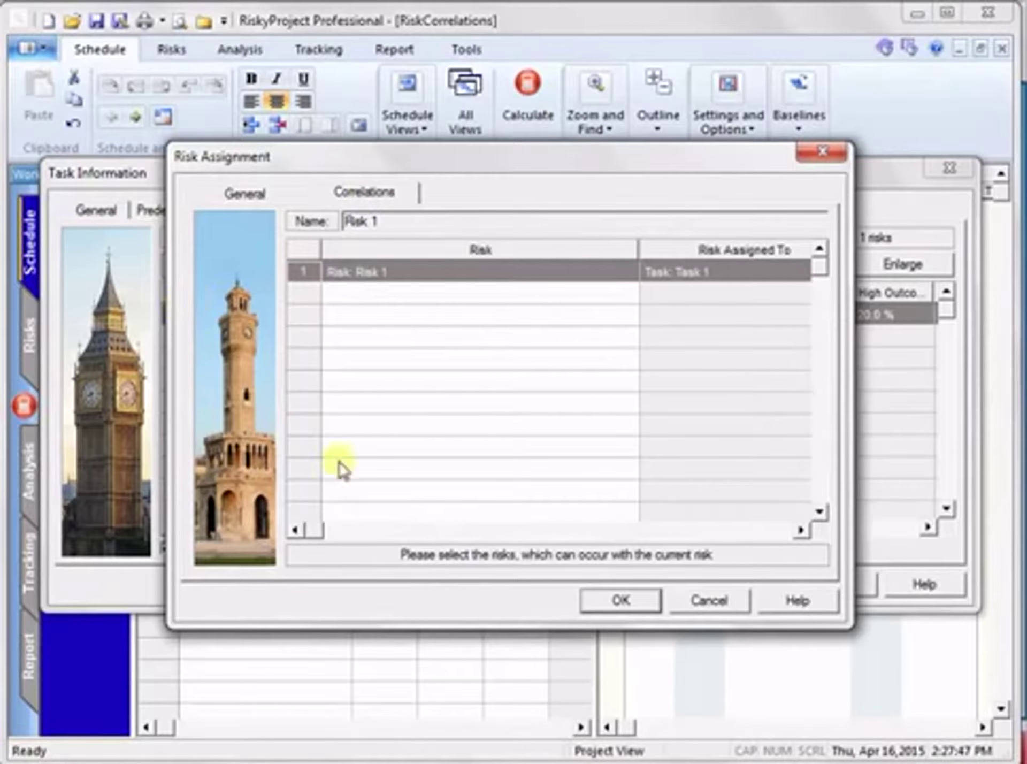
click(614, 603)
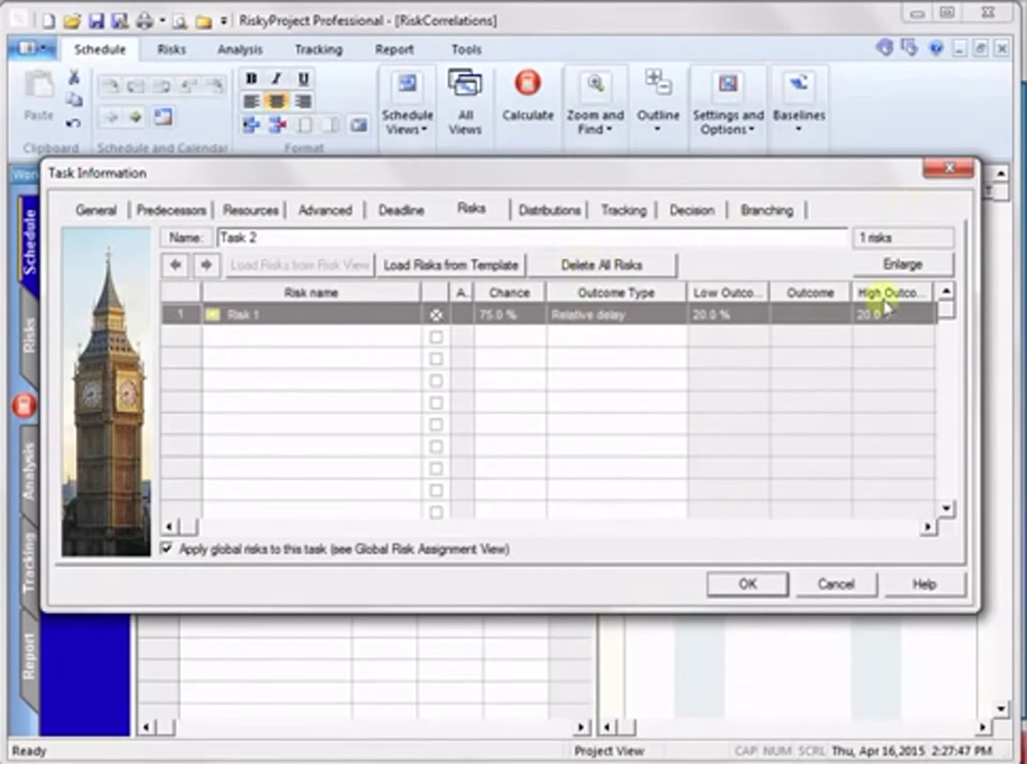
click(766, 584)
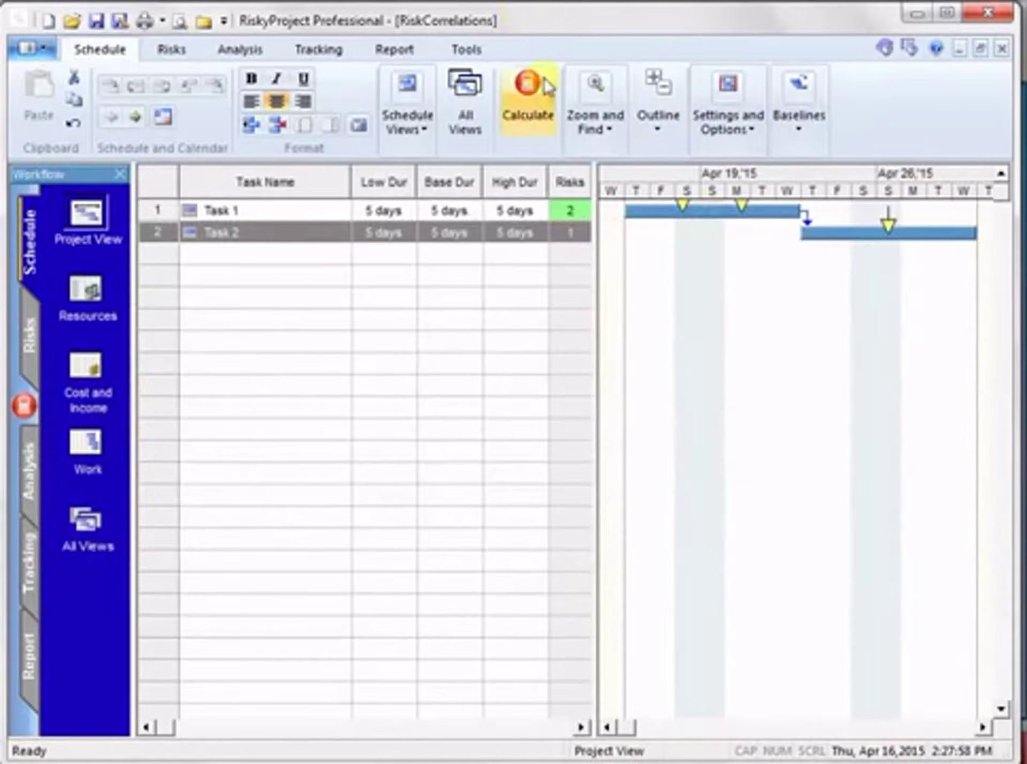
Recalculate the project and display the risk register
click(528, 97)
click(171, 50)
click(211, 102)
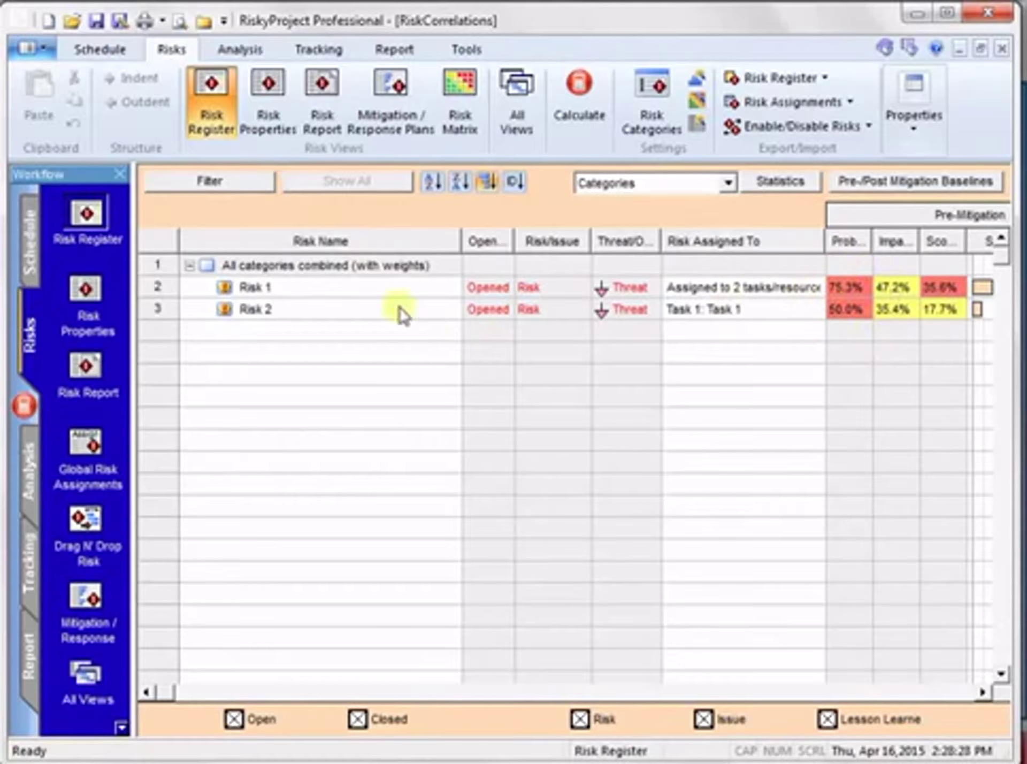
Review the chance and outcome of Risk 1 for its assignments to Task 1 and Task 2
double_click(169, 288)
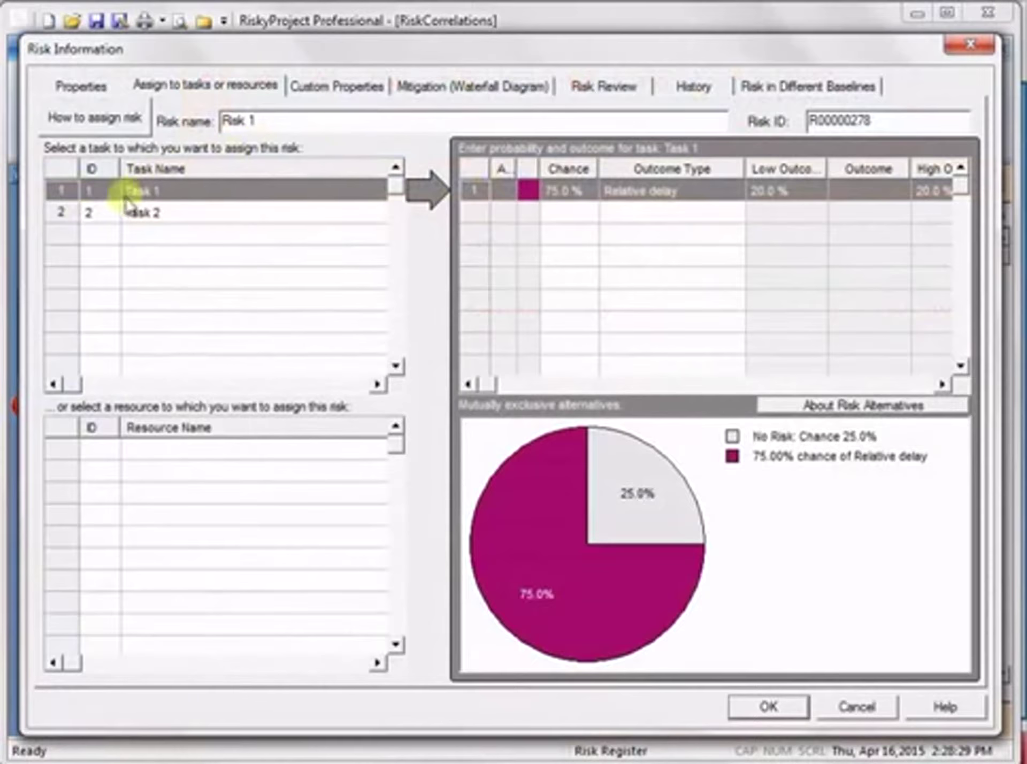
click(76, 214)
click(73, 195)
click(64, 217)
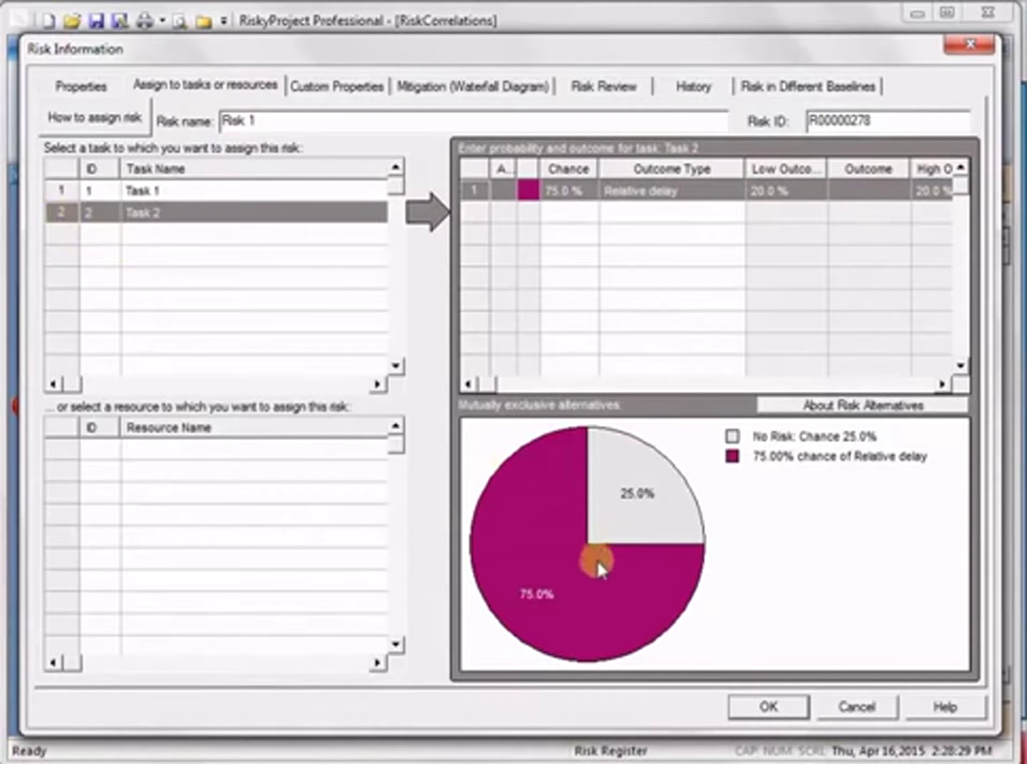
click(755, 704)
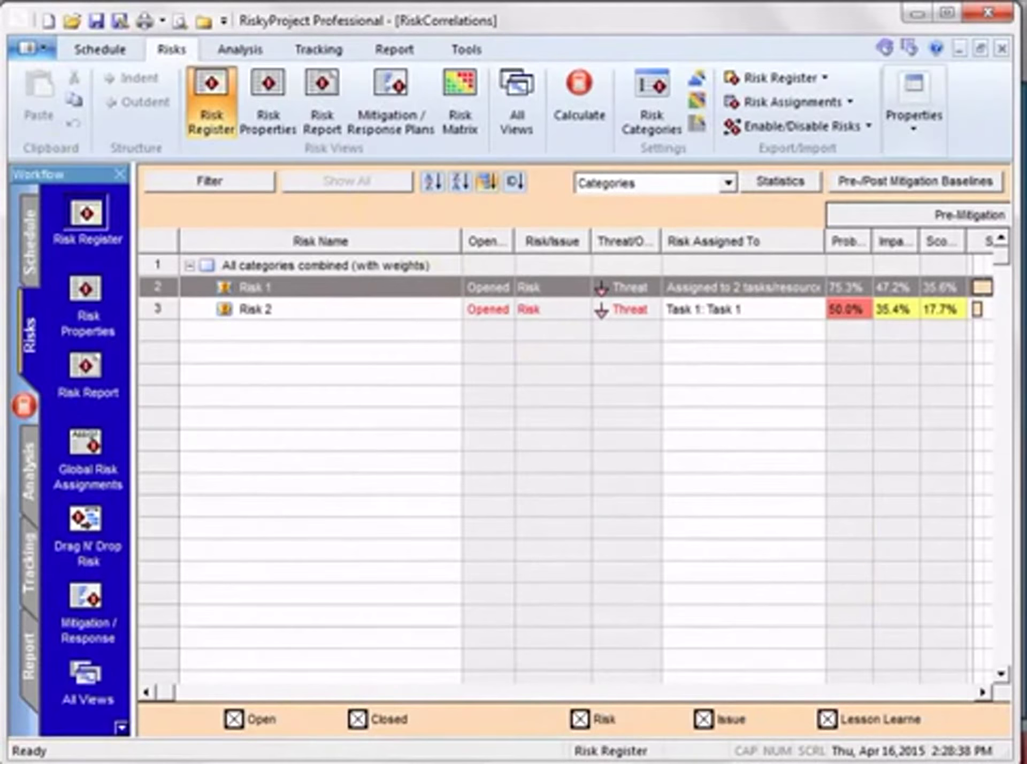
Delete the correlation with Task 2's Risk 1 from the Risk 1 assignment on Task 1
click(27, 252)
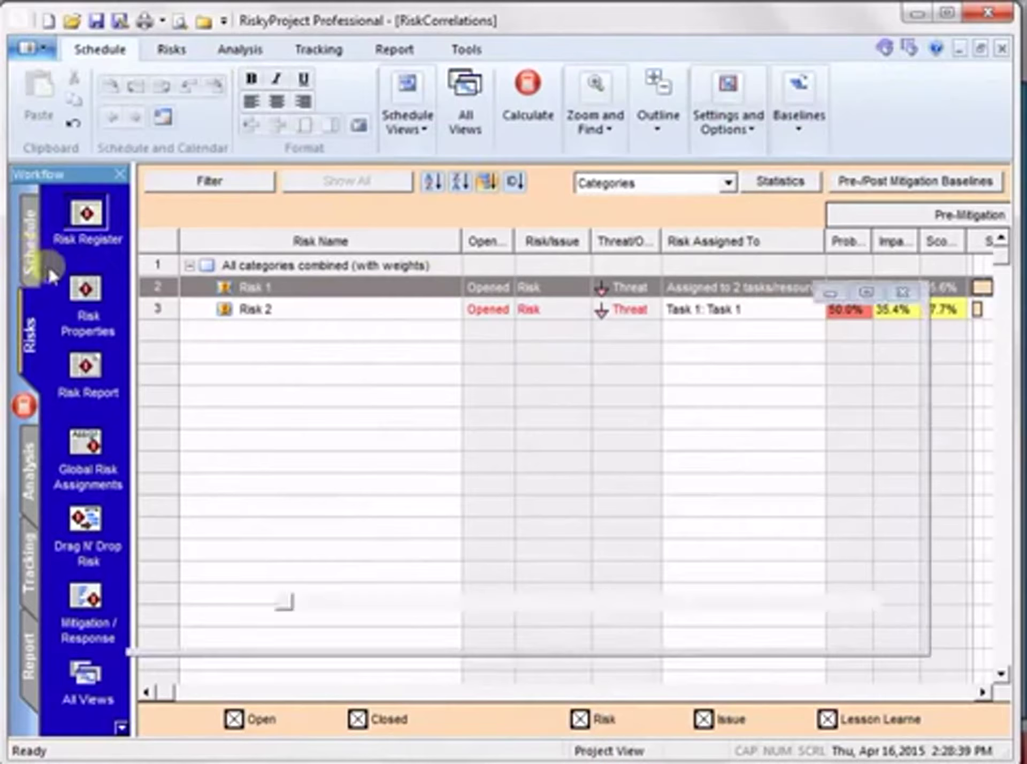
click(165, 209)
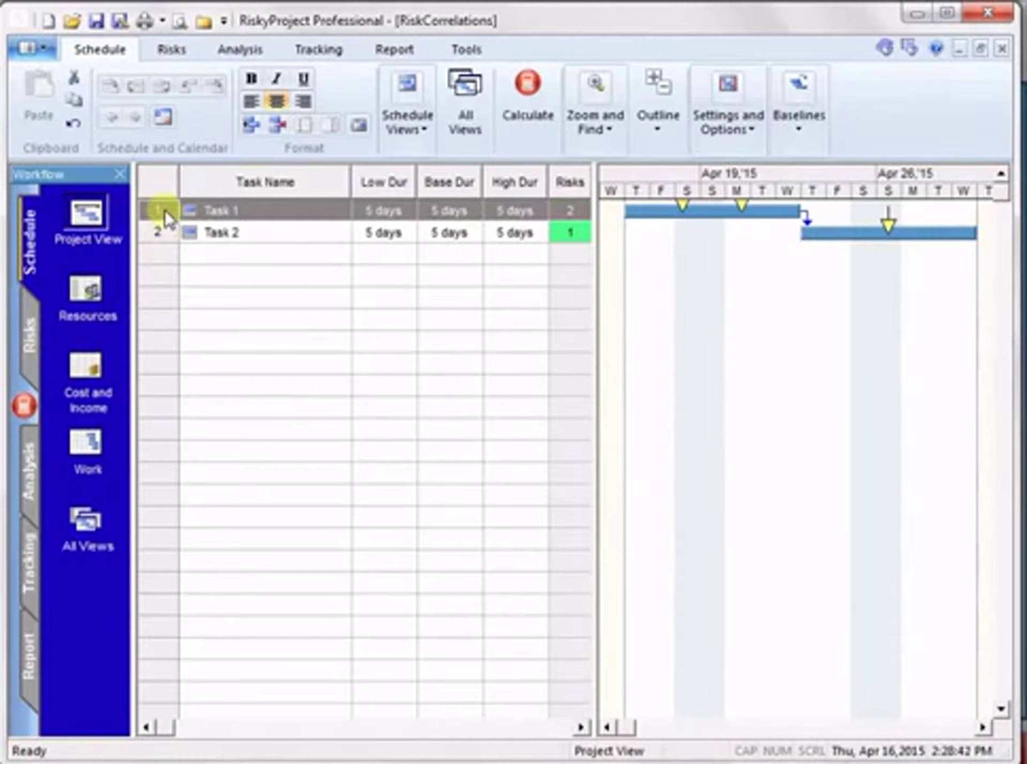
double_click(165, 210)
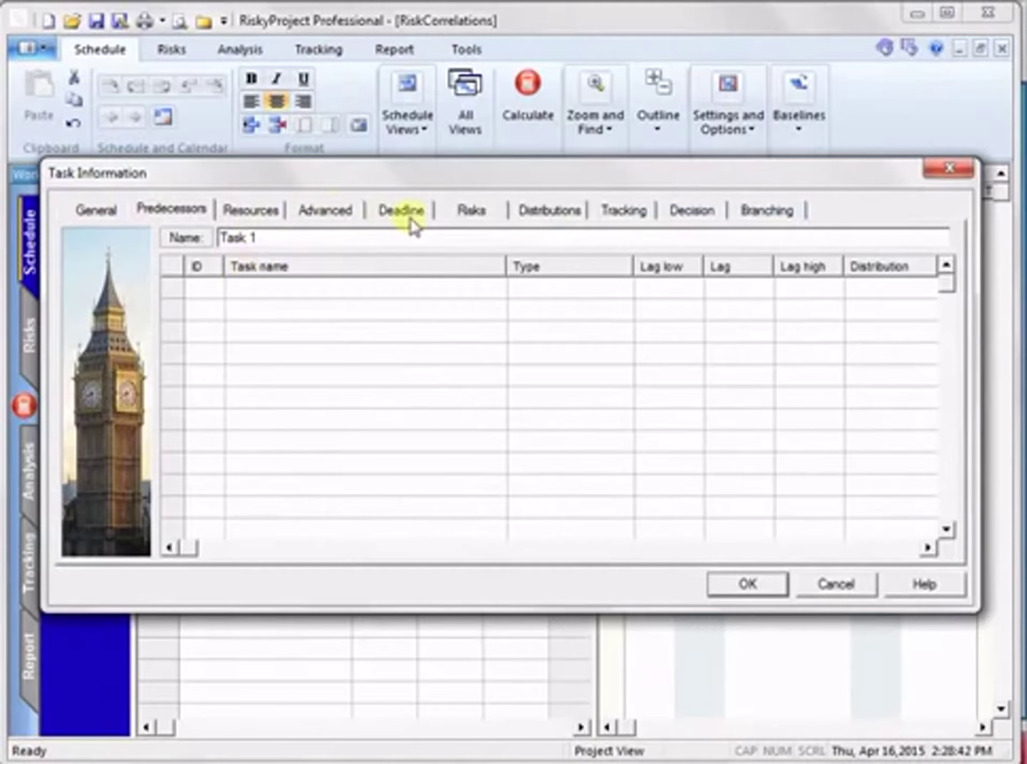
click(470, 211)
double_click(193, 313)
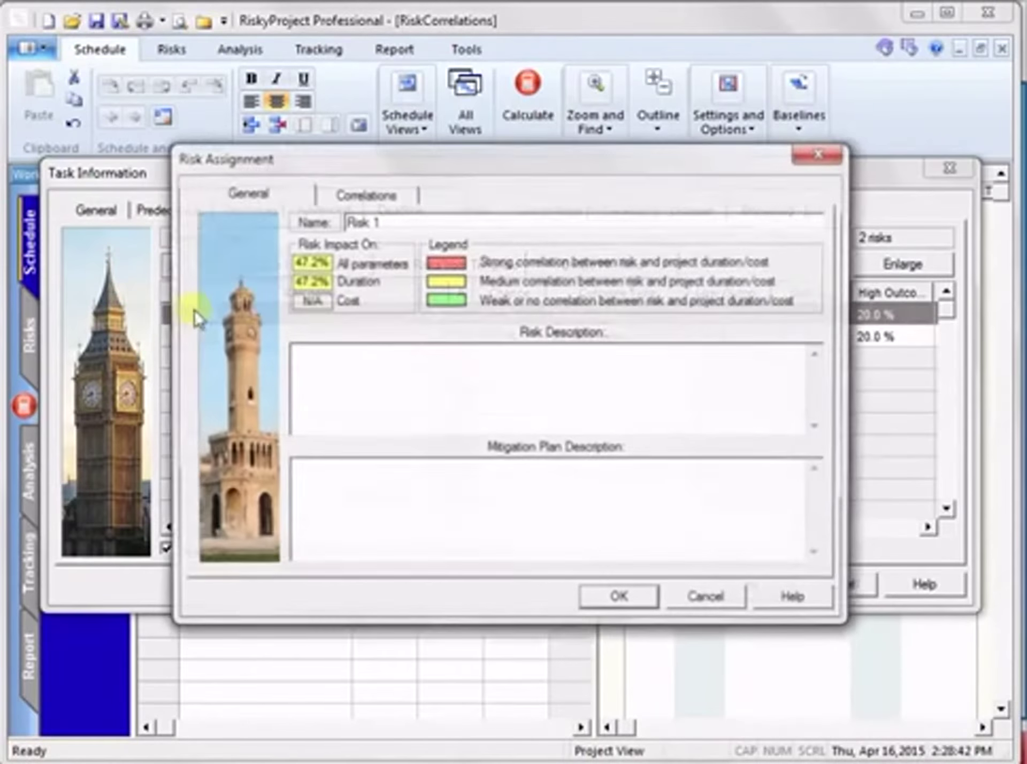
click(366, 194)
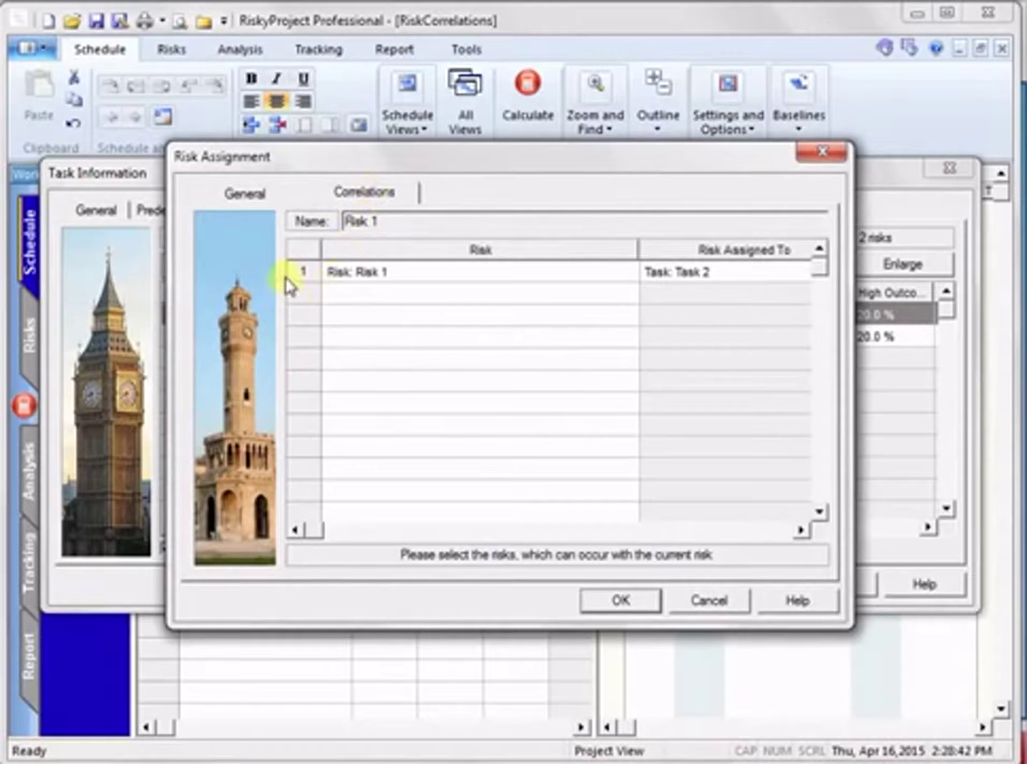
click(309, 270)
right_click(309, 269)
click(353, 363)
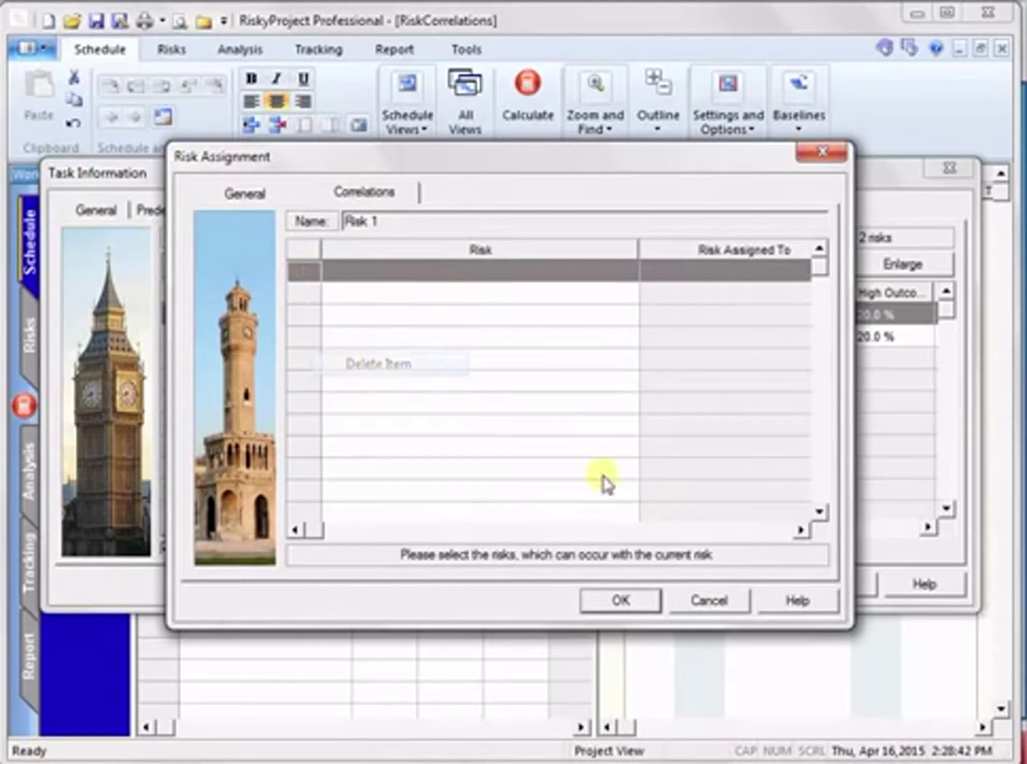
click(636, 598)
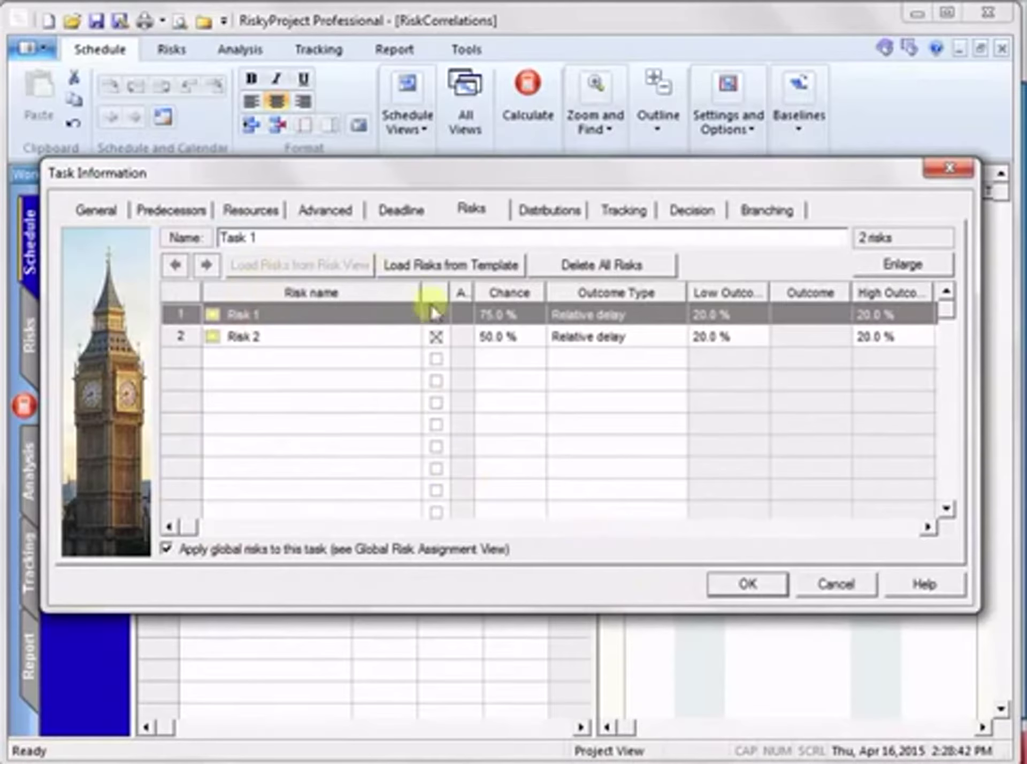
Accept the risk changes on Task 1 and check the correlations of Task 2's Risk 1 assignment
click(764, 583)
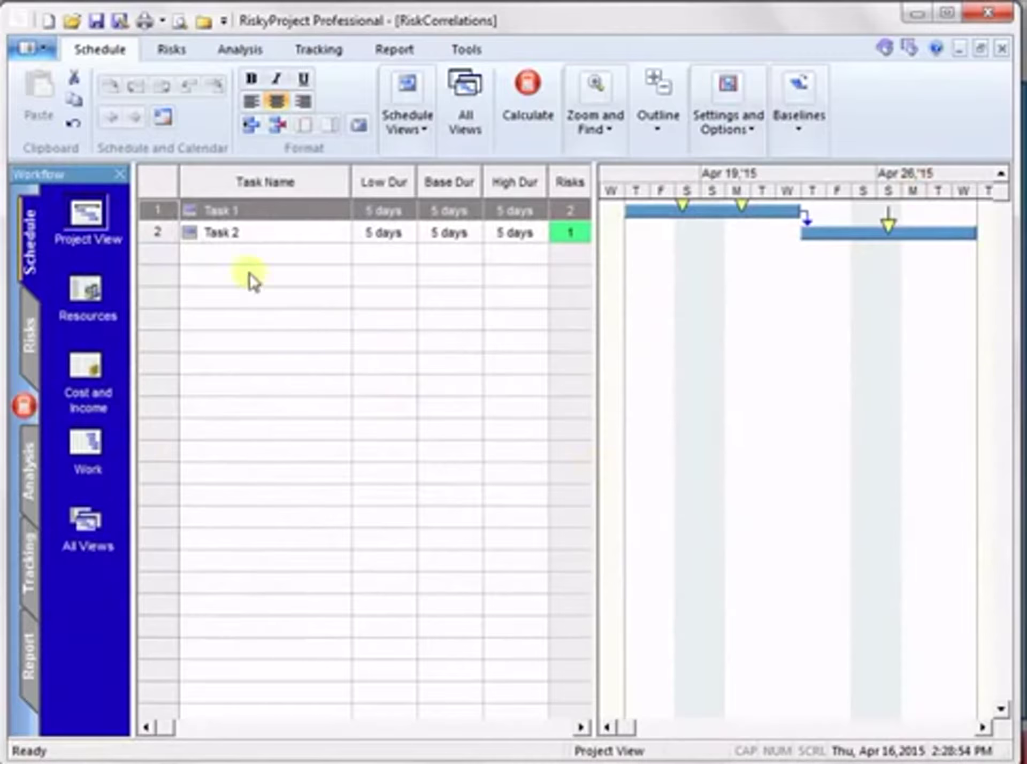
double_click(156, 235)
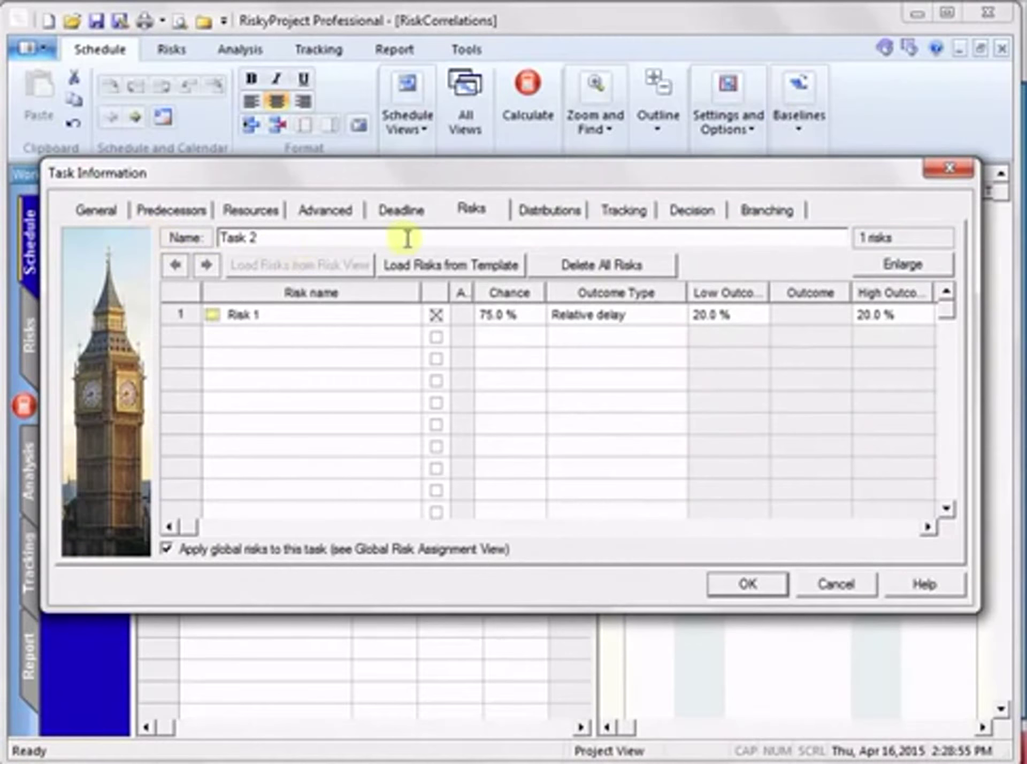
double_click(184, 312)
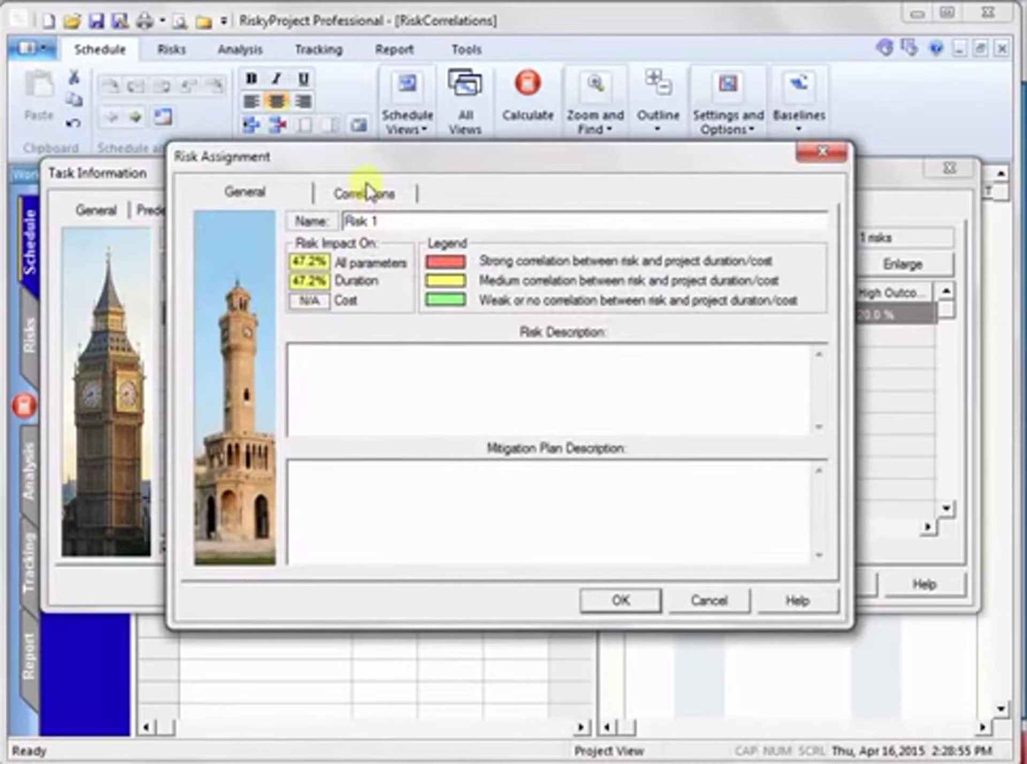
click(367, 187)
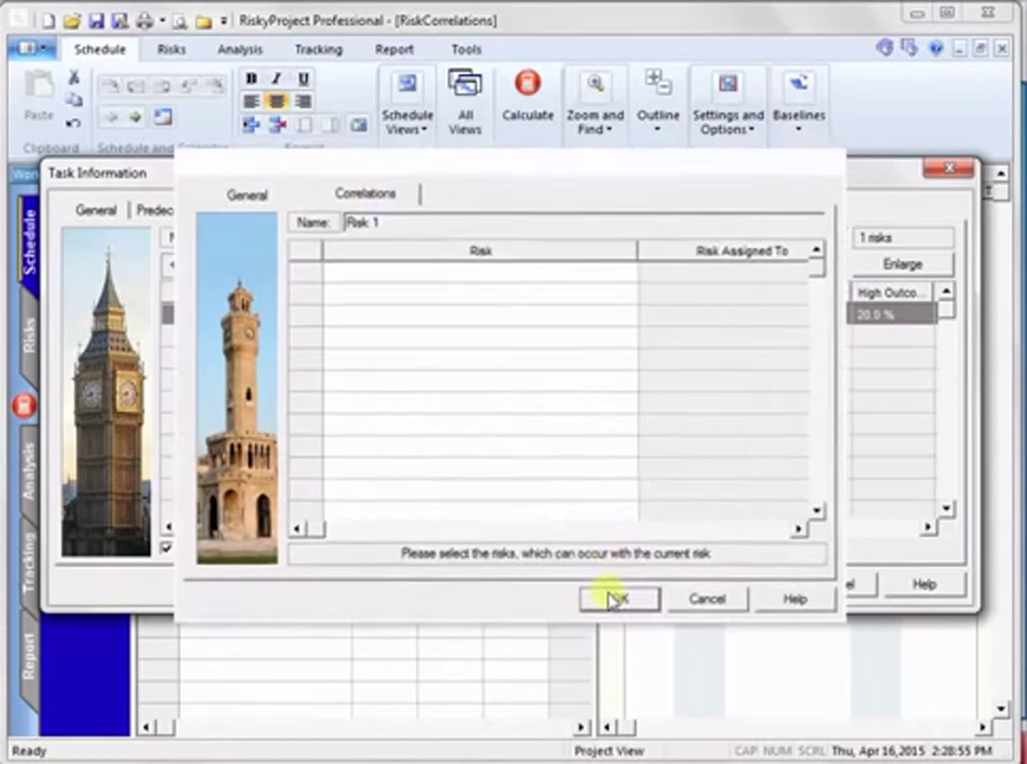
click(614, 599)
click(747, 591)
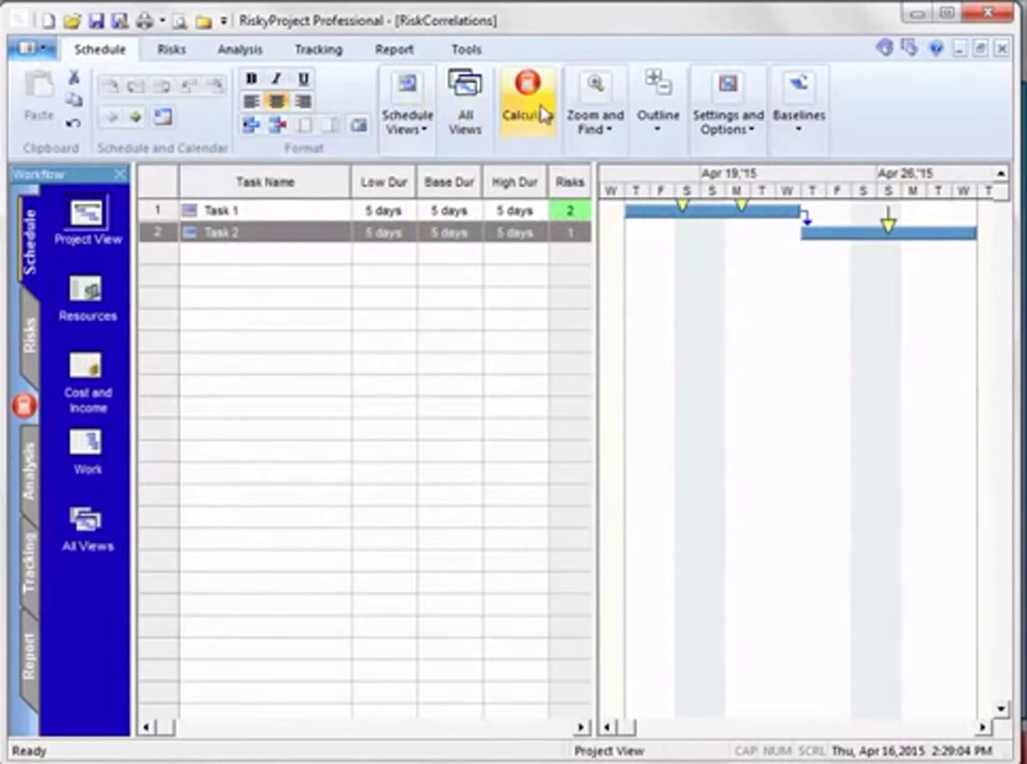
Recalculate the project and compare the probabilities of Risk 1 and Risk 2 in the risk register
click(526, 92)
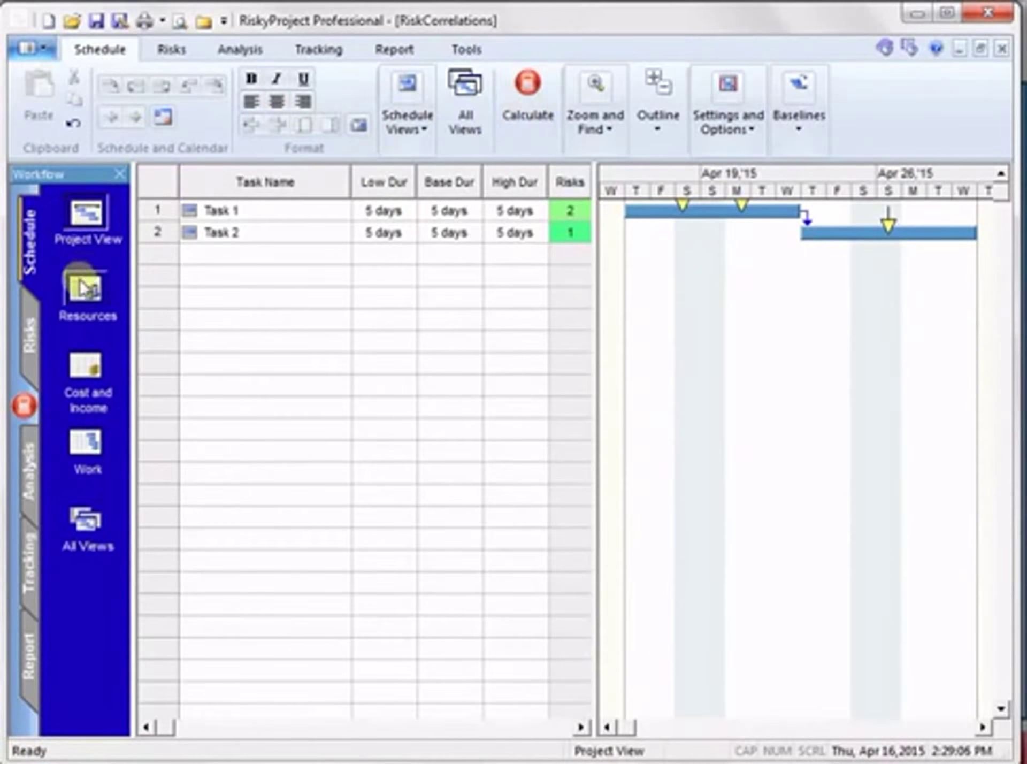
click(30, 334)
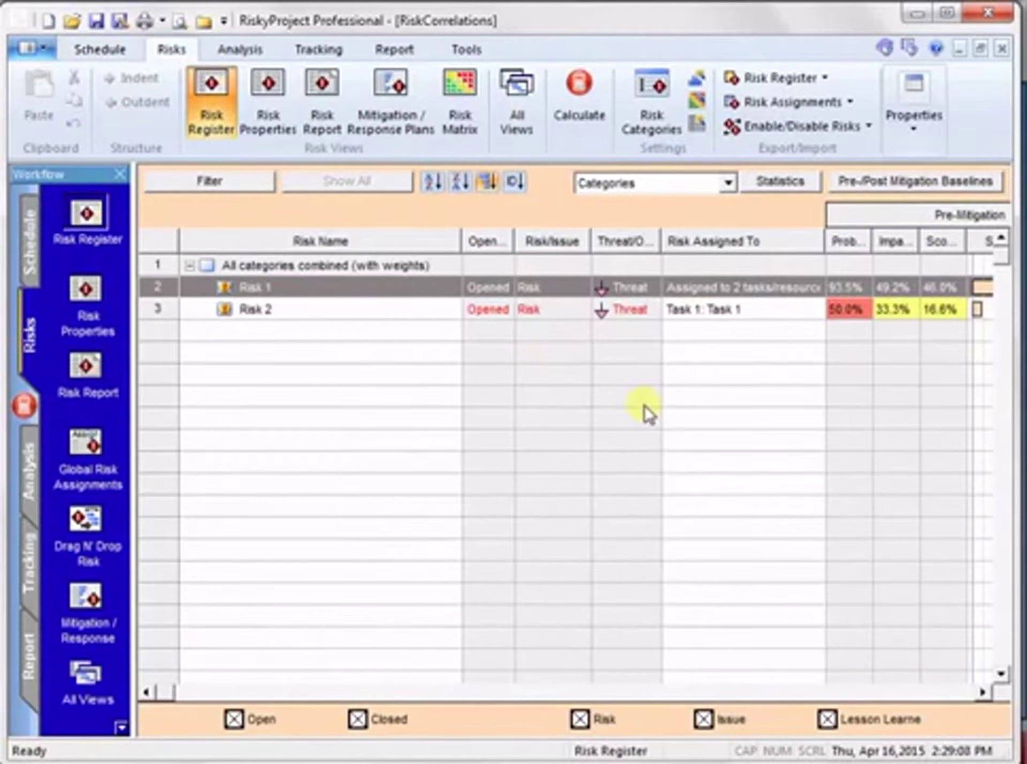
click(807, 396)
click(861, 302)
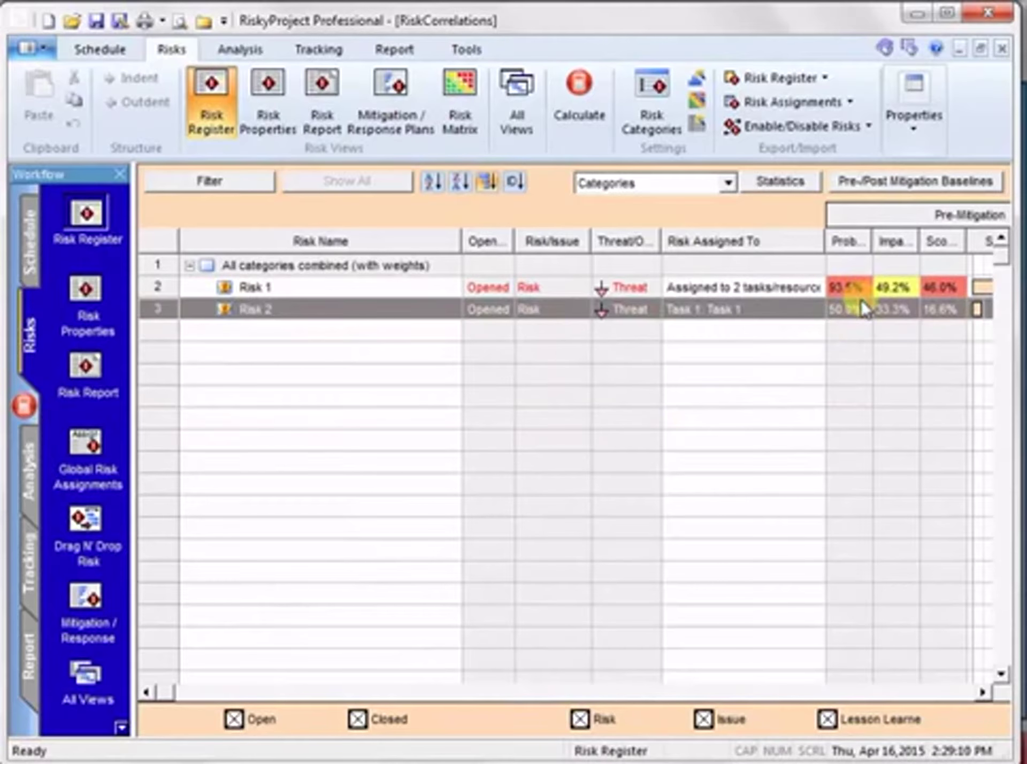
click(860, 289)
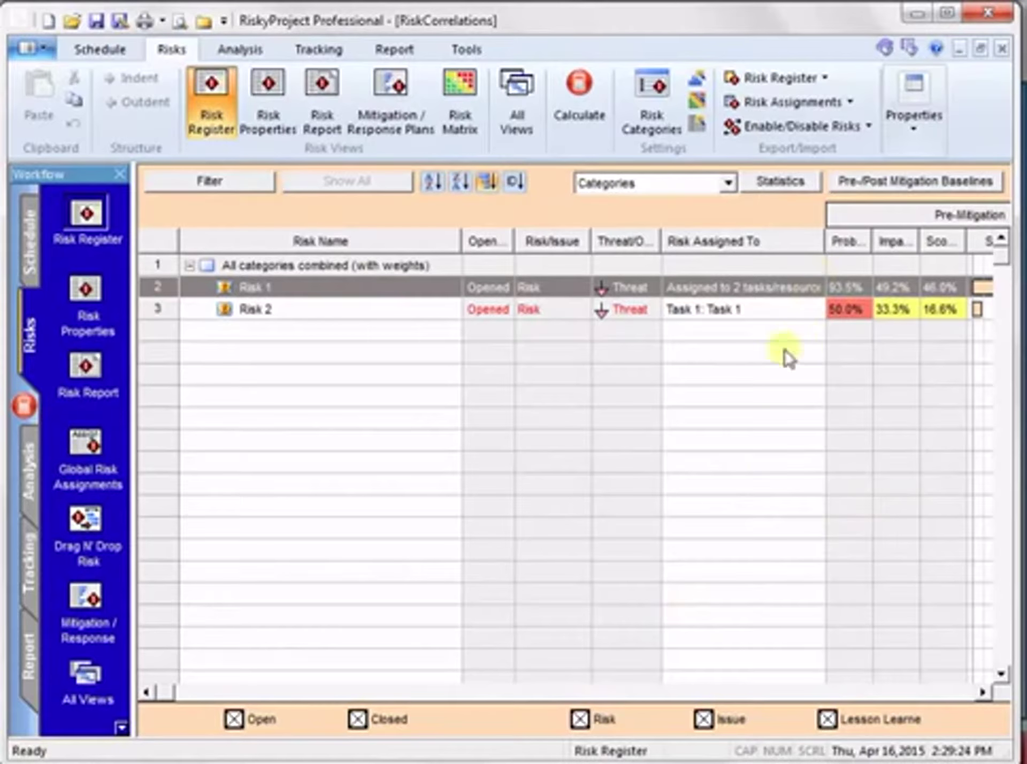
click(755, 419)
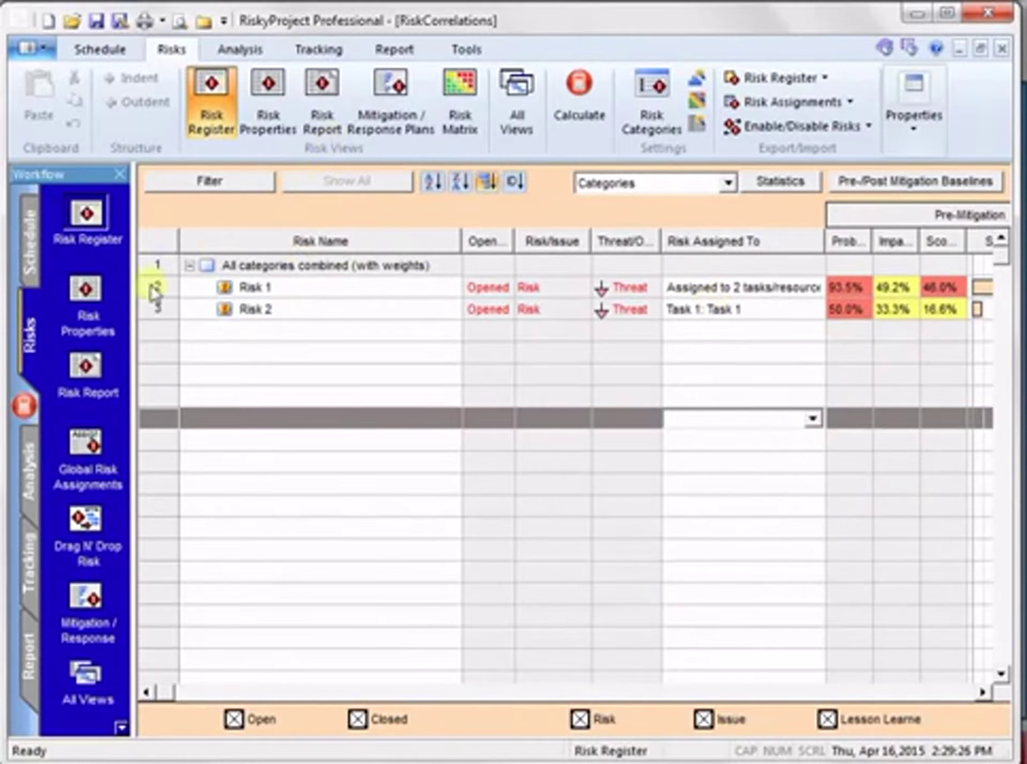
Correlate Task 1's Risk 1 assignment with the Risk 1 assigned to Task 2
click(25, 244)
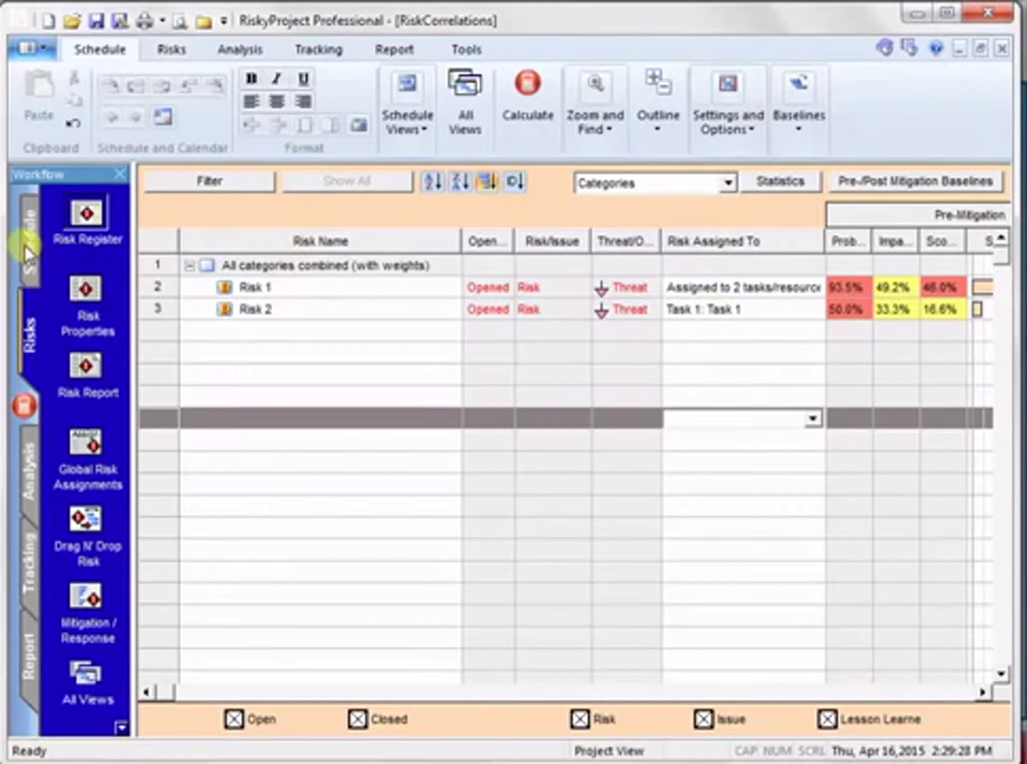
double_click(165, 208)
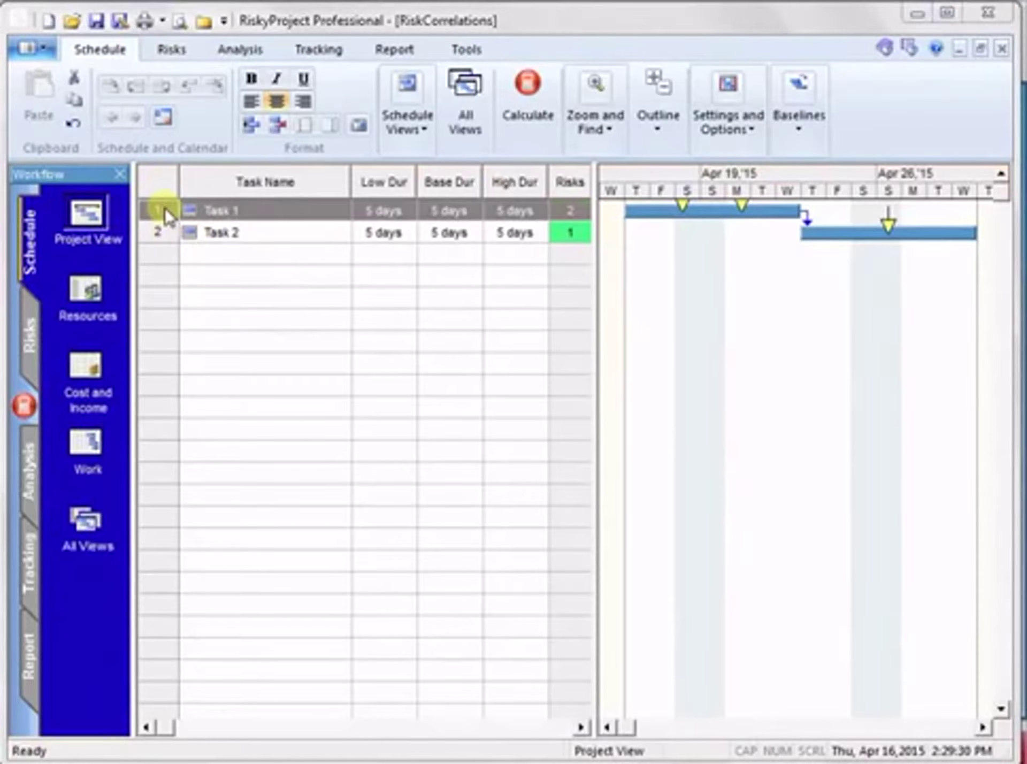
double_click(185, 307)
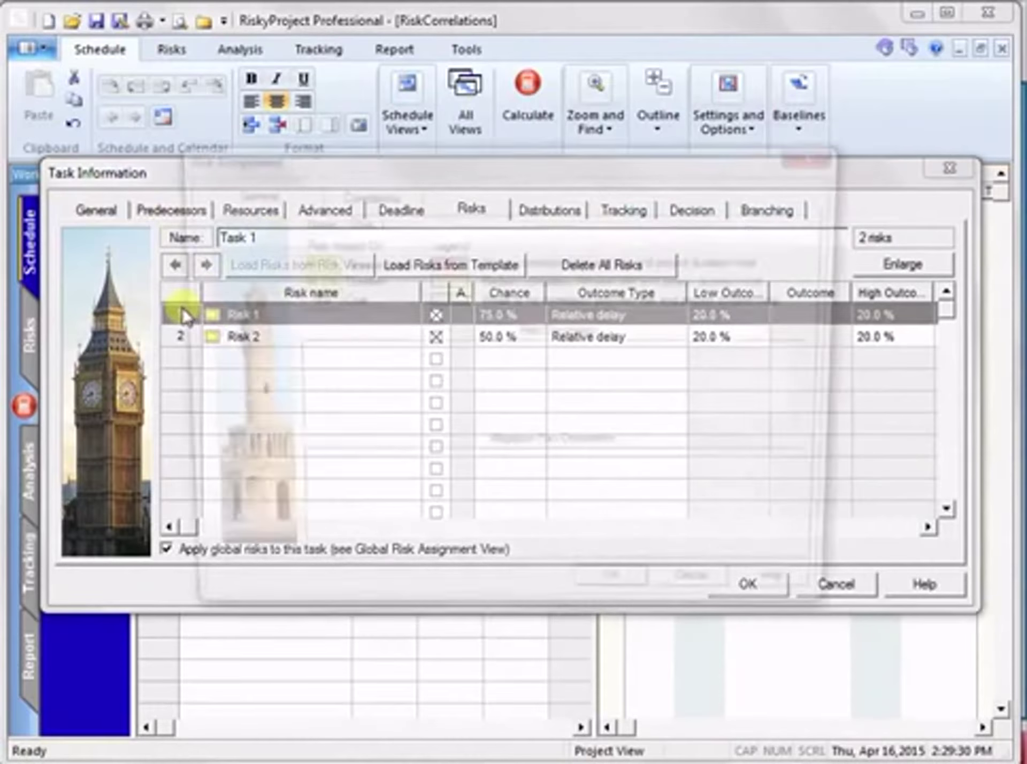
click(398, 193)
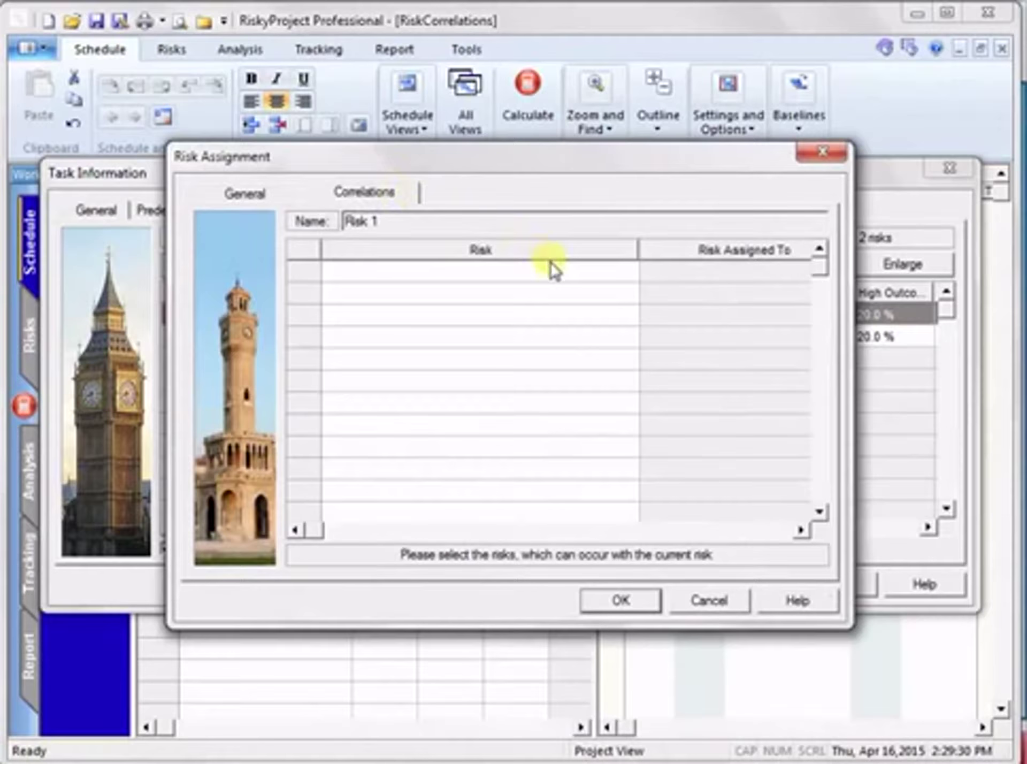
click(550, 269)
click(623, 273)
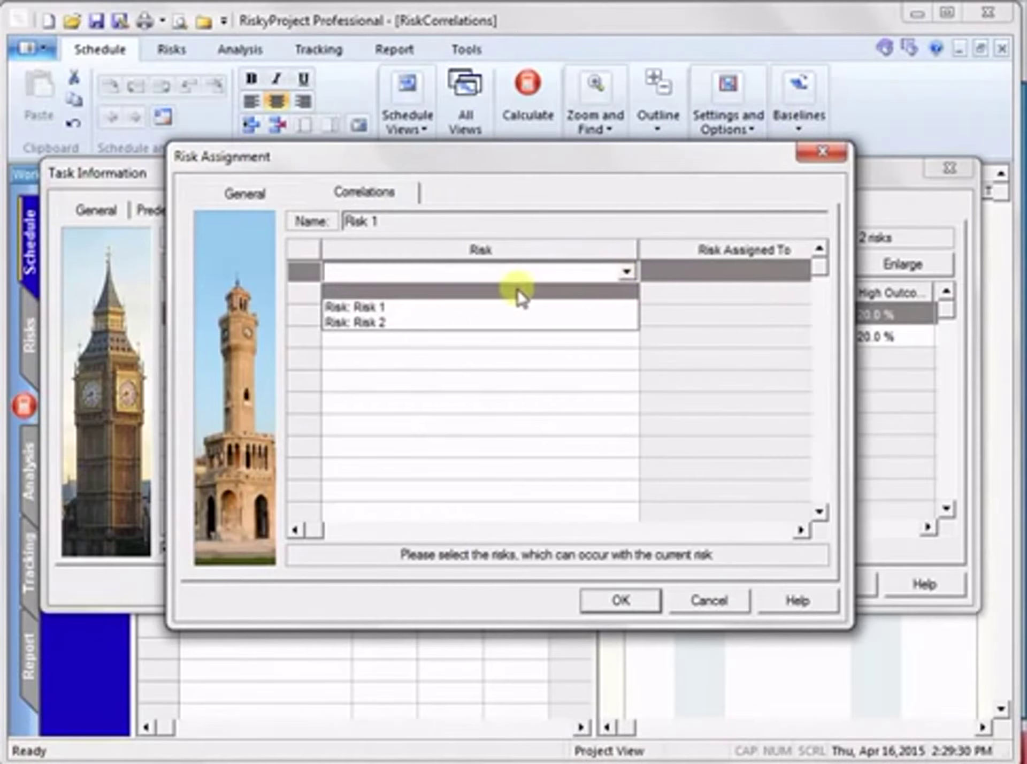
click(481, 306)
click(644, 323)
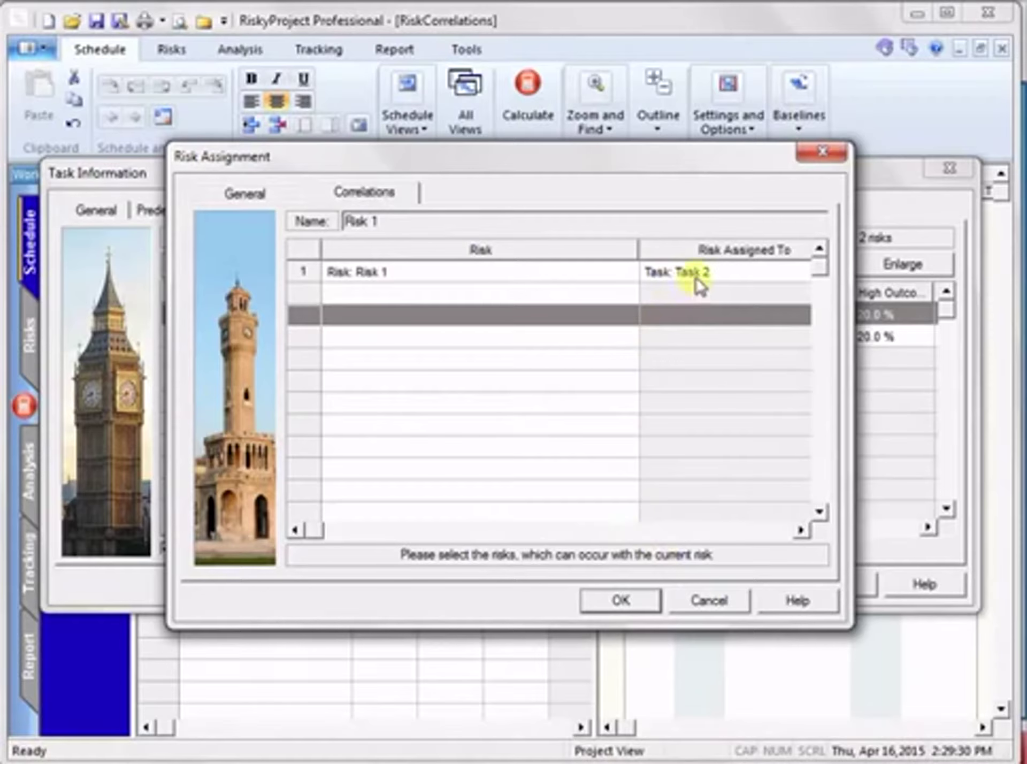
click(620, 600)
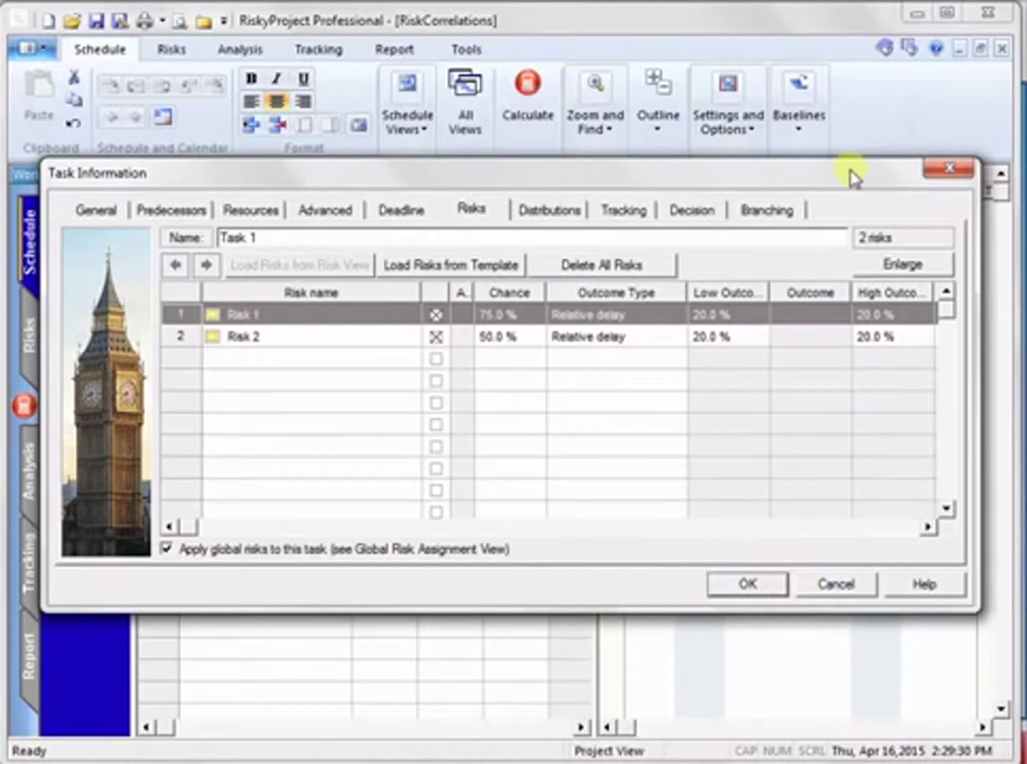
Correlate Task 1's Risk 2 assignment with the Risk 1 assigned to Task 1 and accept the task changes
drag(850, 169, 898, 284)
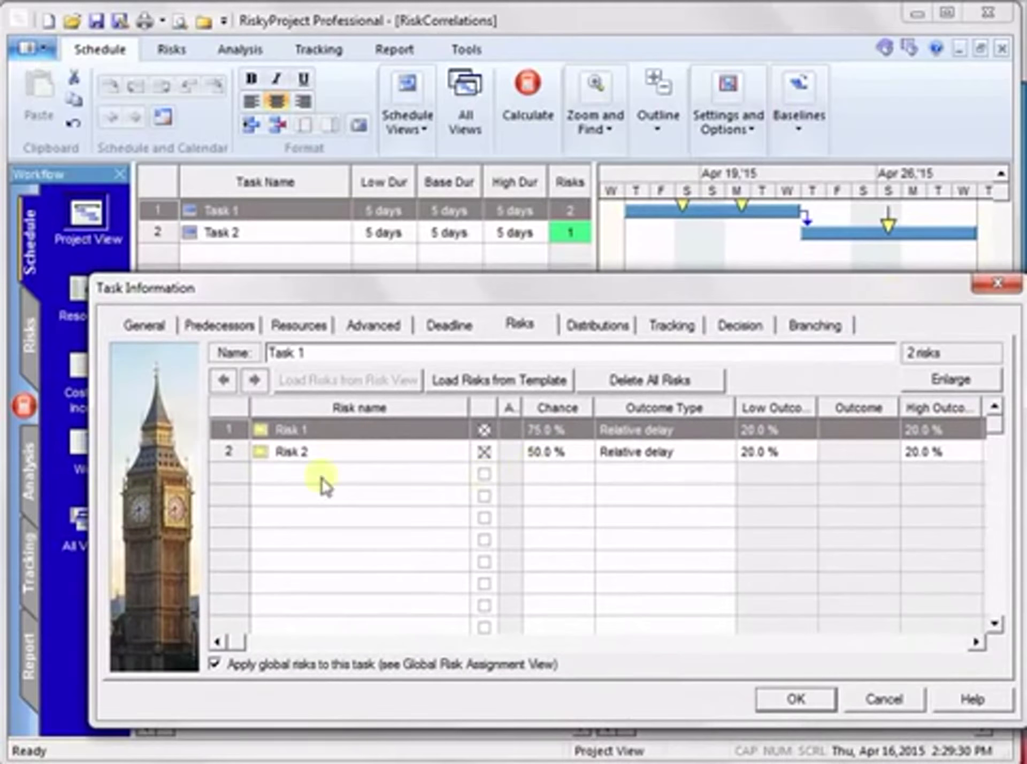
double_click(236, 458)
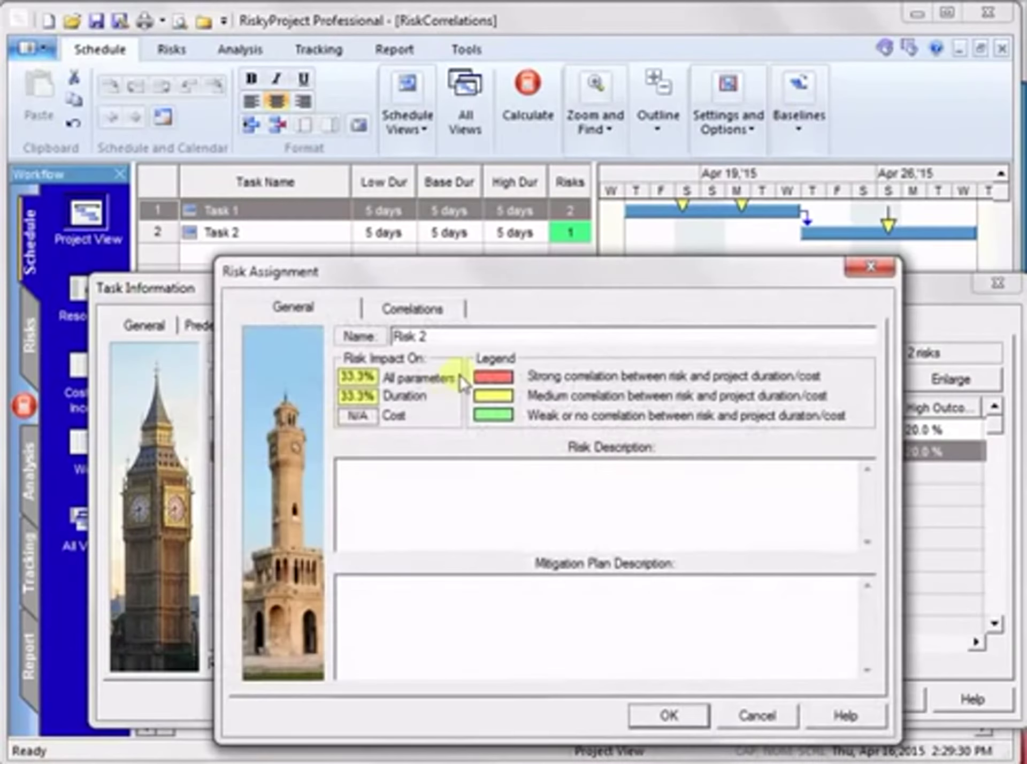
click(429, 320)
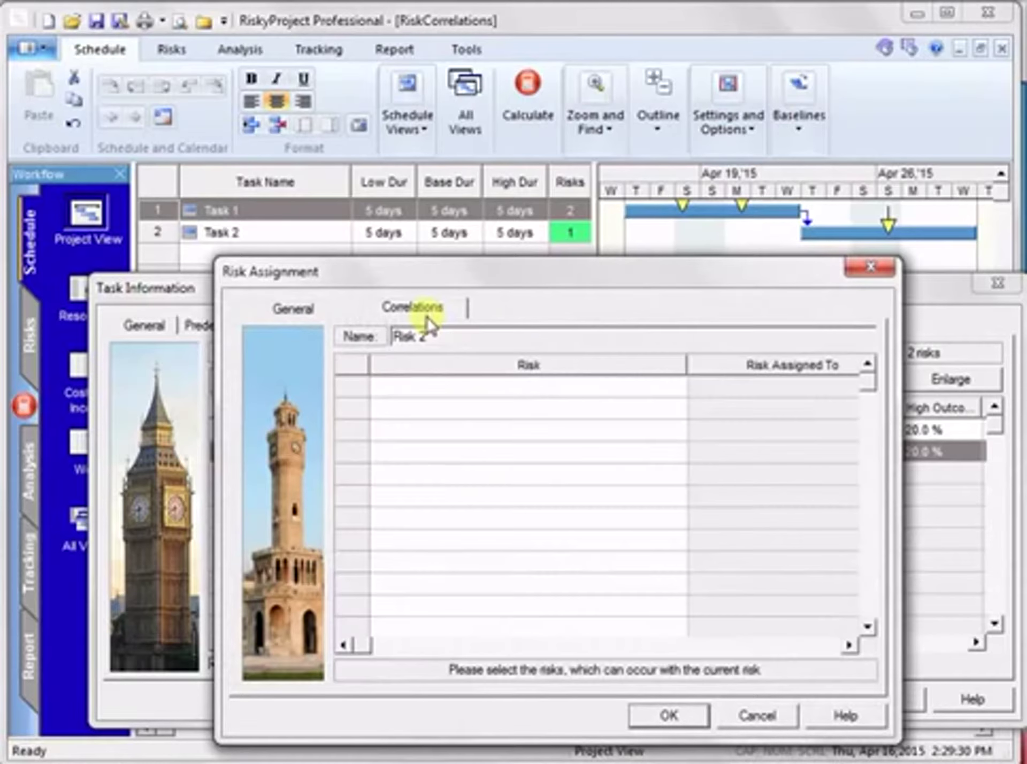
click(675, 387)
click(674, 386)
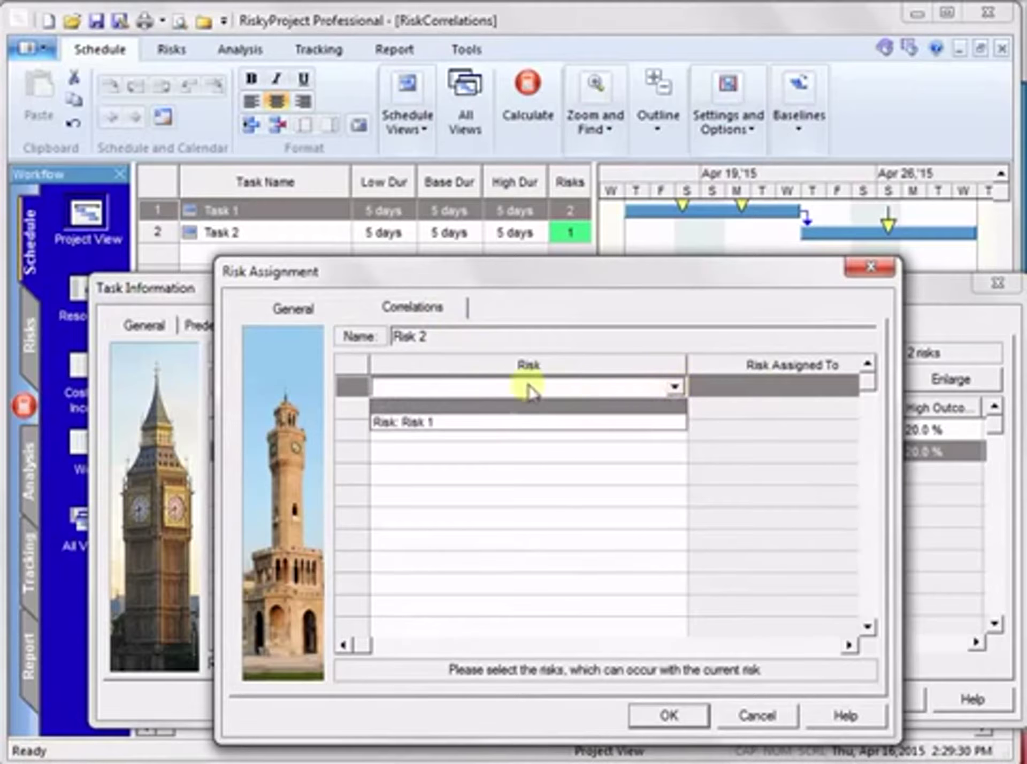
click(450, 422)
click(742, 393)
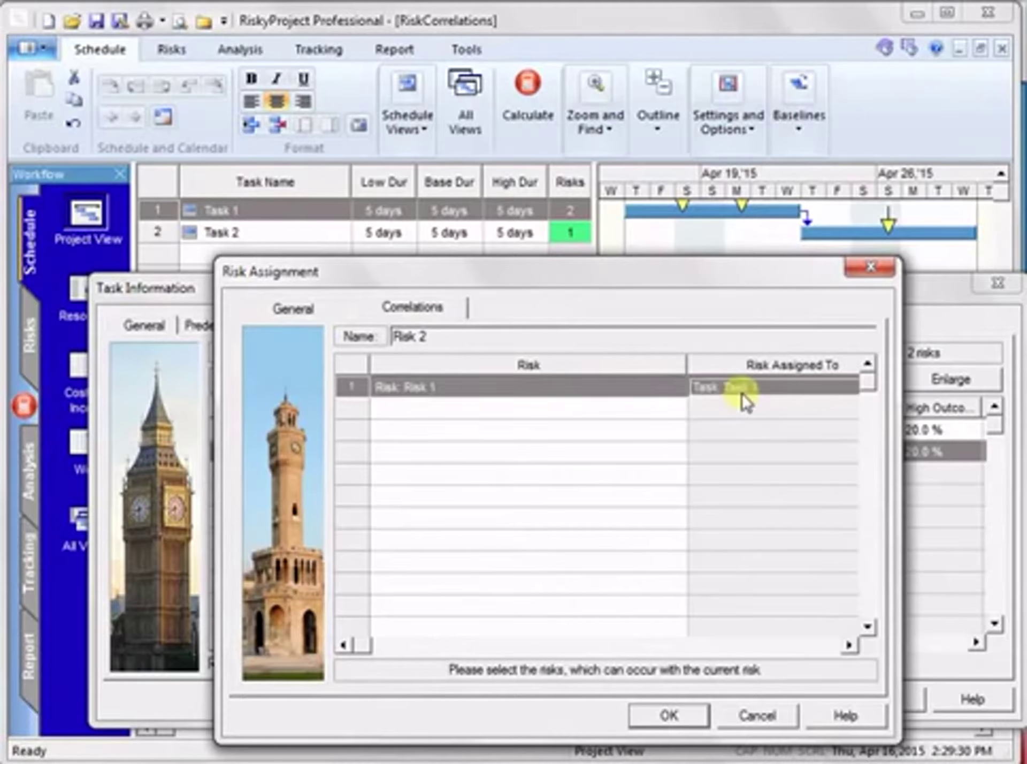
click(667, 713)
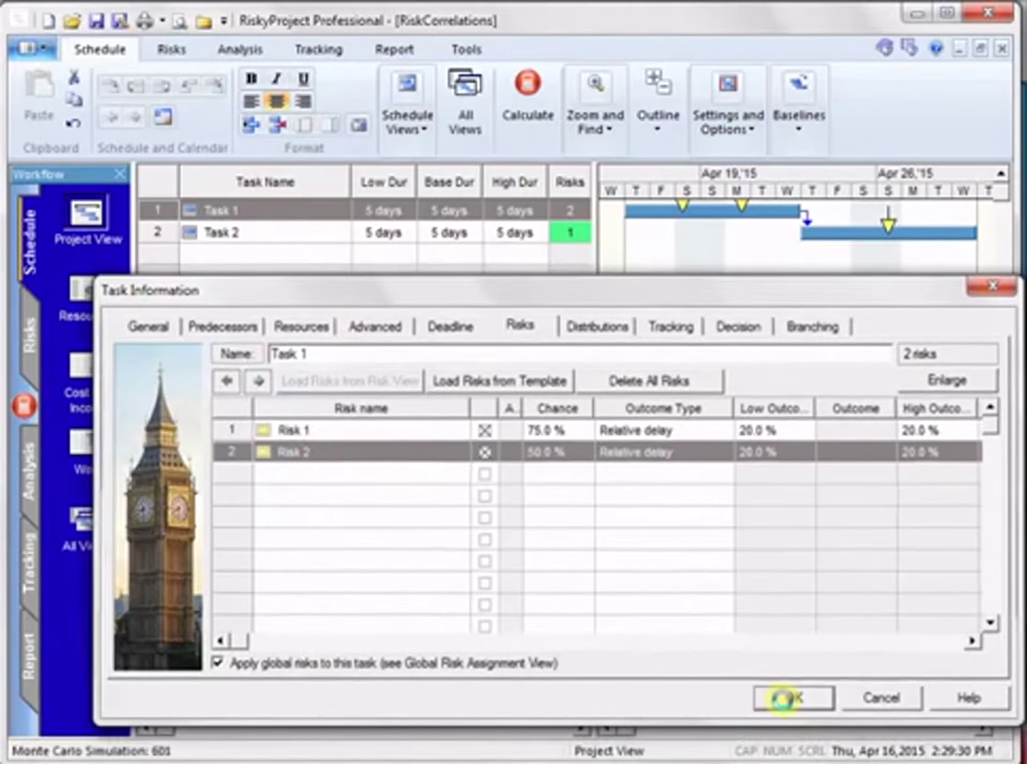
click(784, 698)
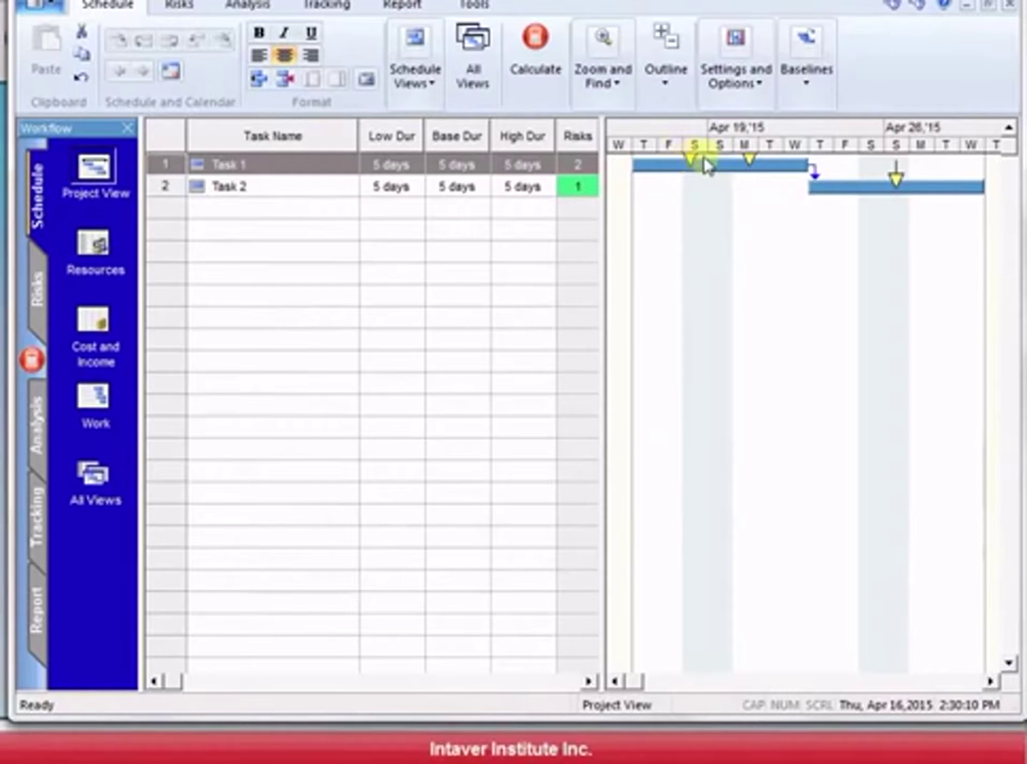
Show the risk register and review the chance and outcome of Risk 2 for its assignment to Task 1
mouse_move(749, 162)
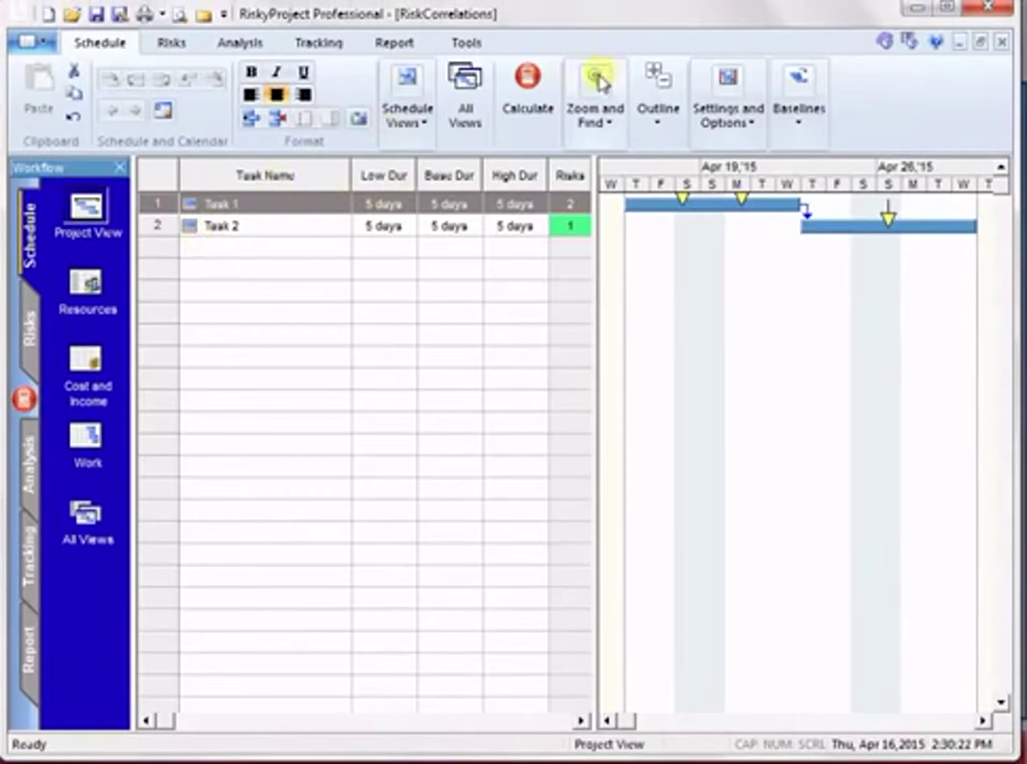
click(29, 327)
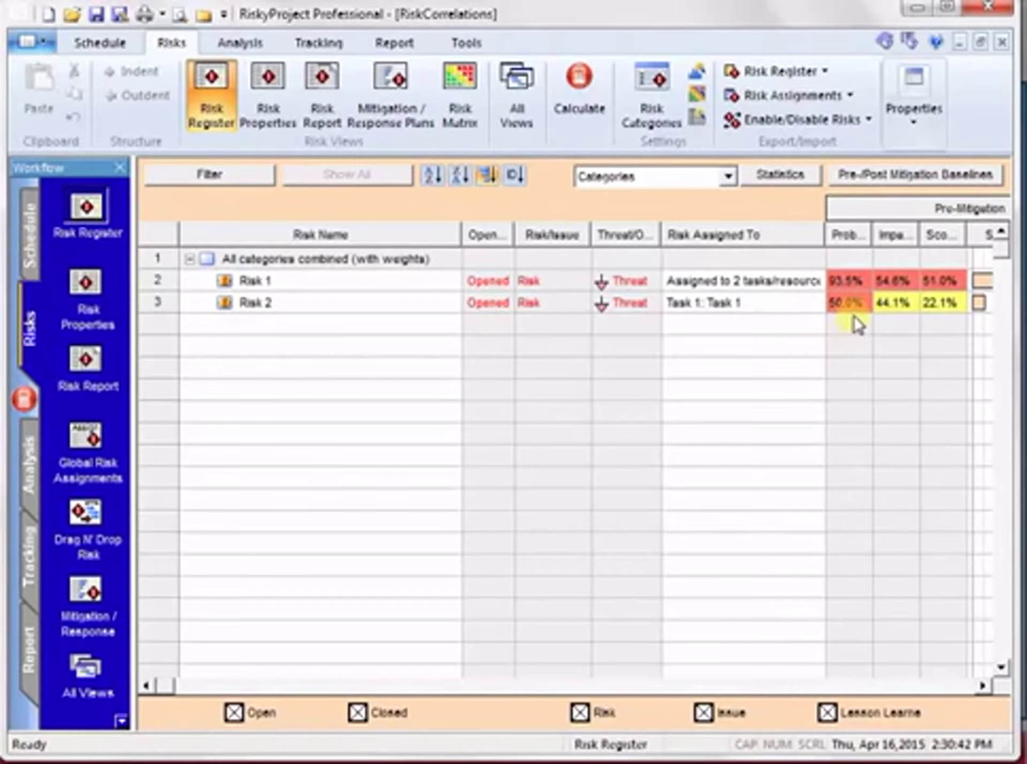
double_click(152, 300)
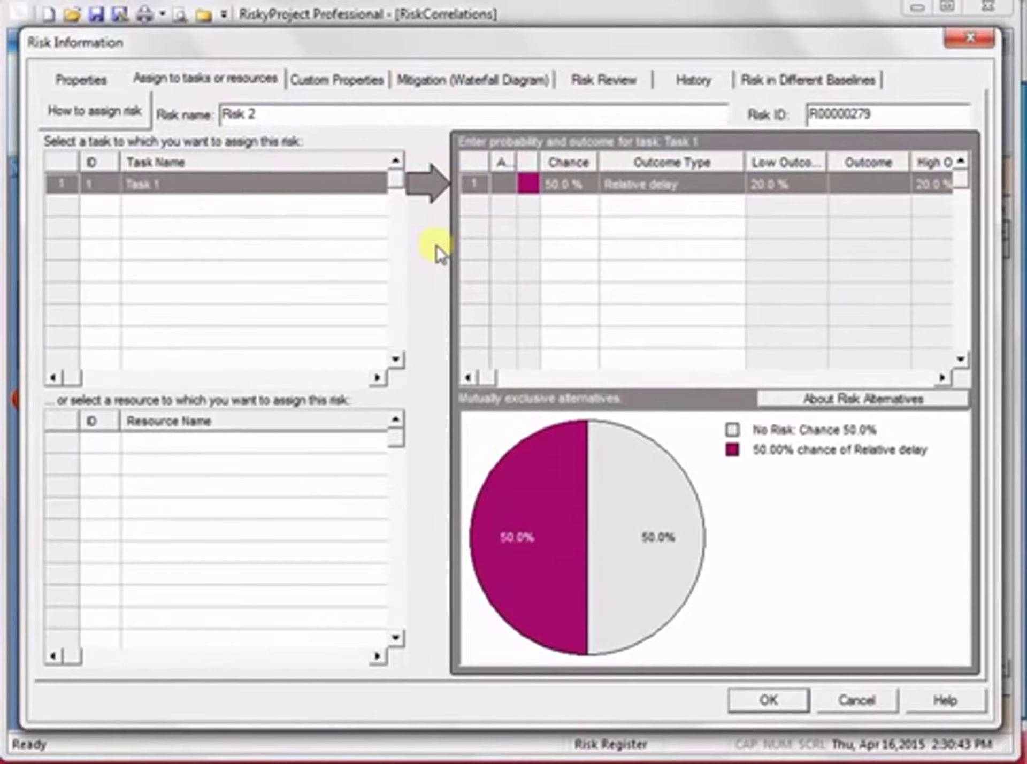
click(768, 700)
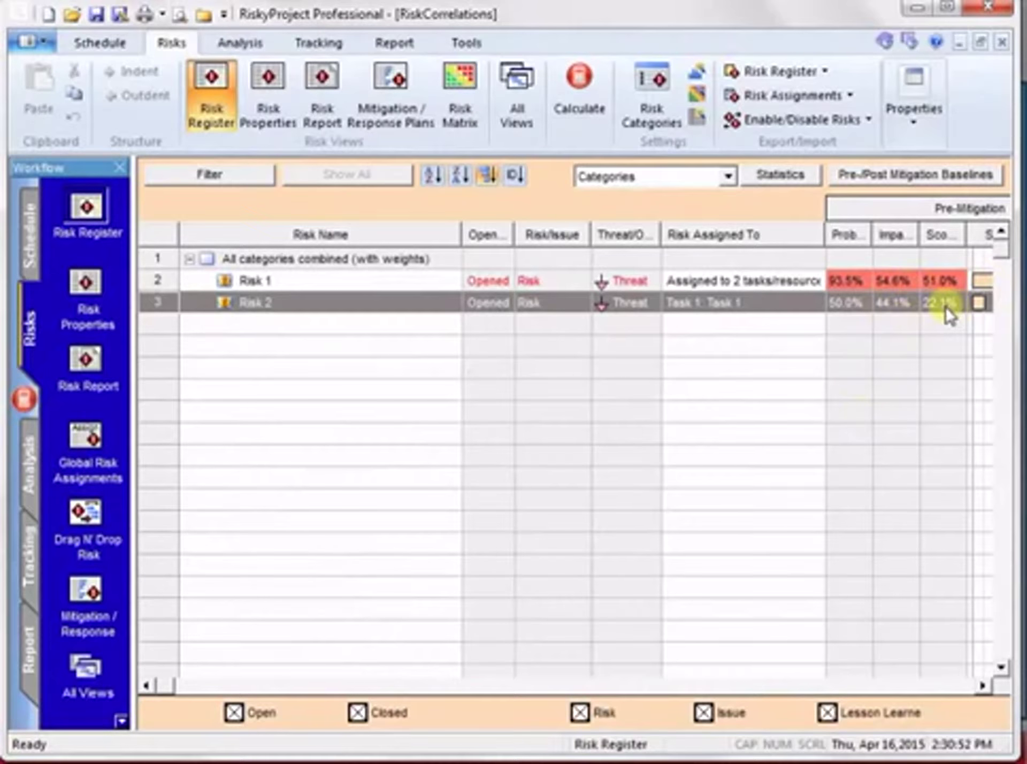
click(944, 322)
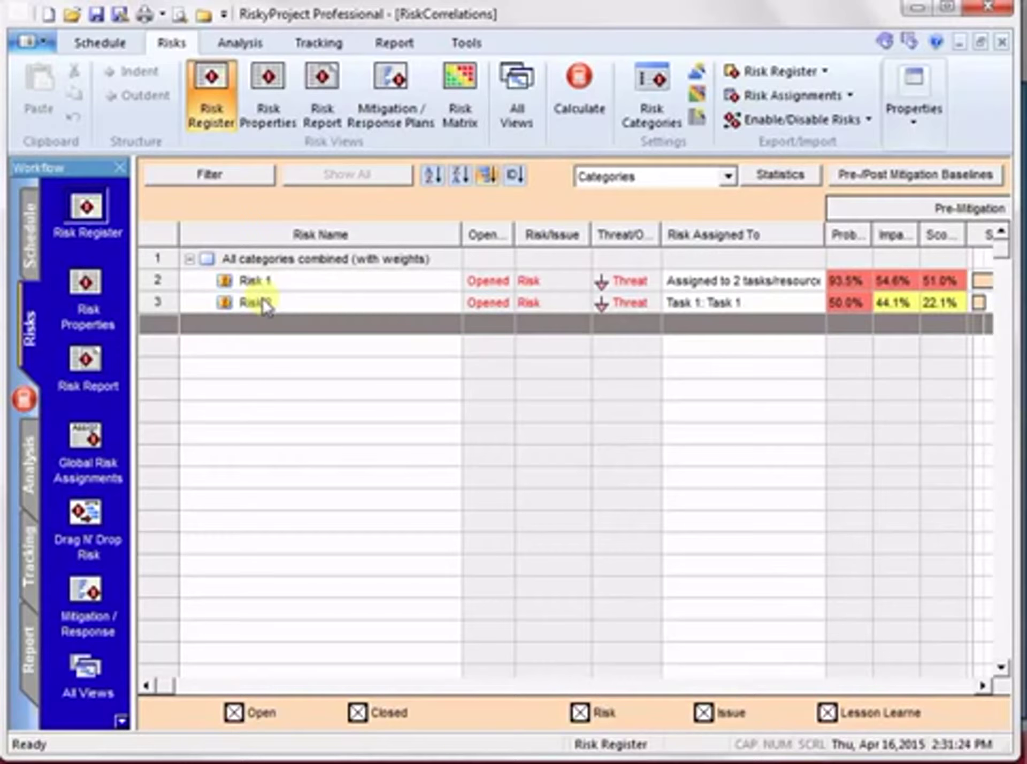
Review the chance and outcome of Risk 1 for its Task 1 and Task 2 assignments without changing them
click(165, 285)
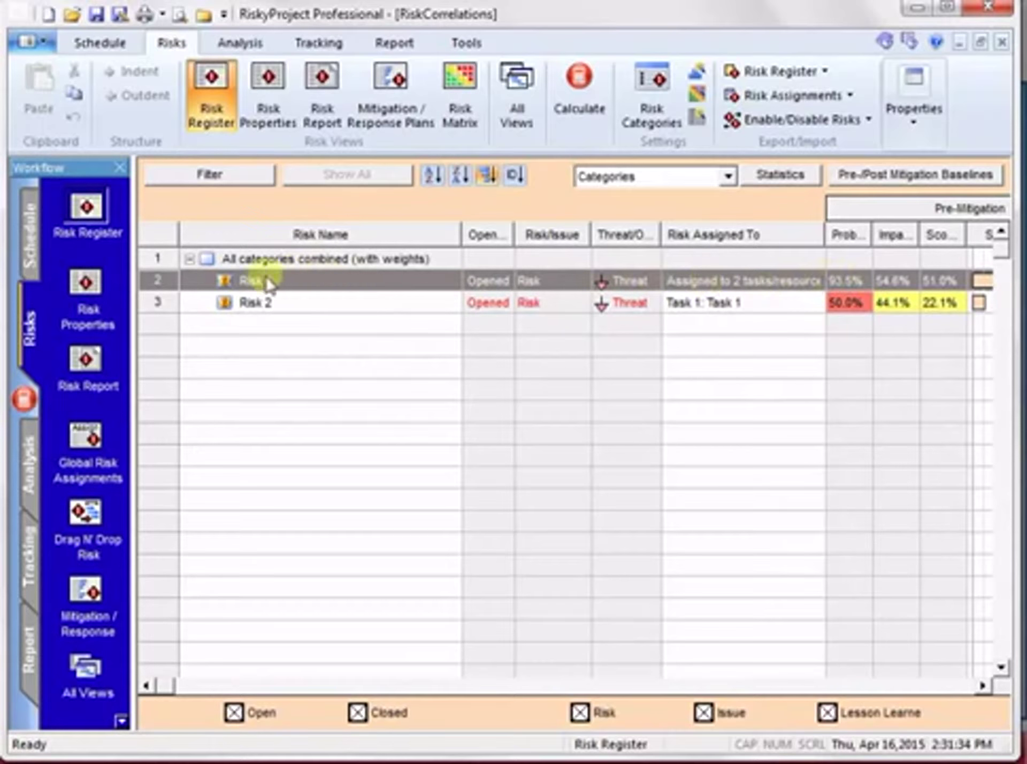
double_click(168, 281)
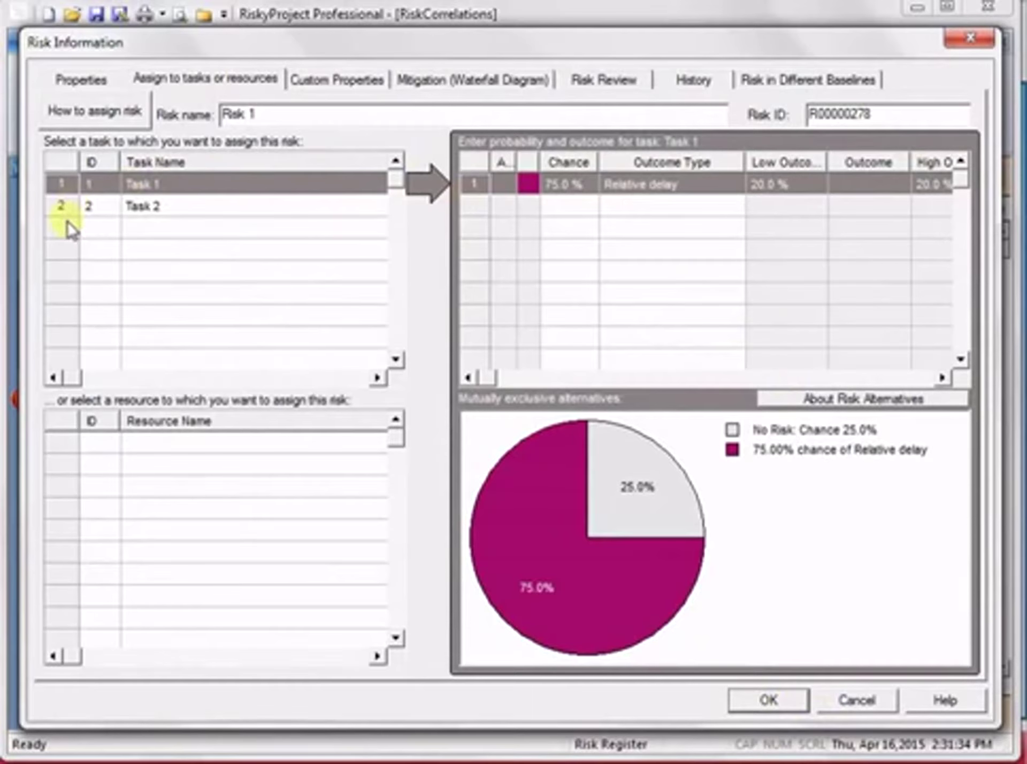
click(86, 206)
click(827, 699)
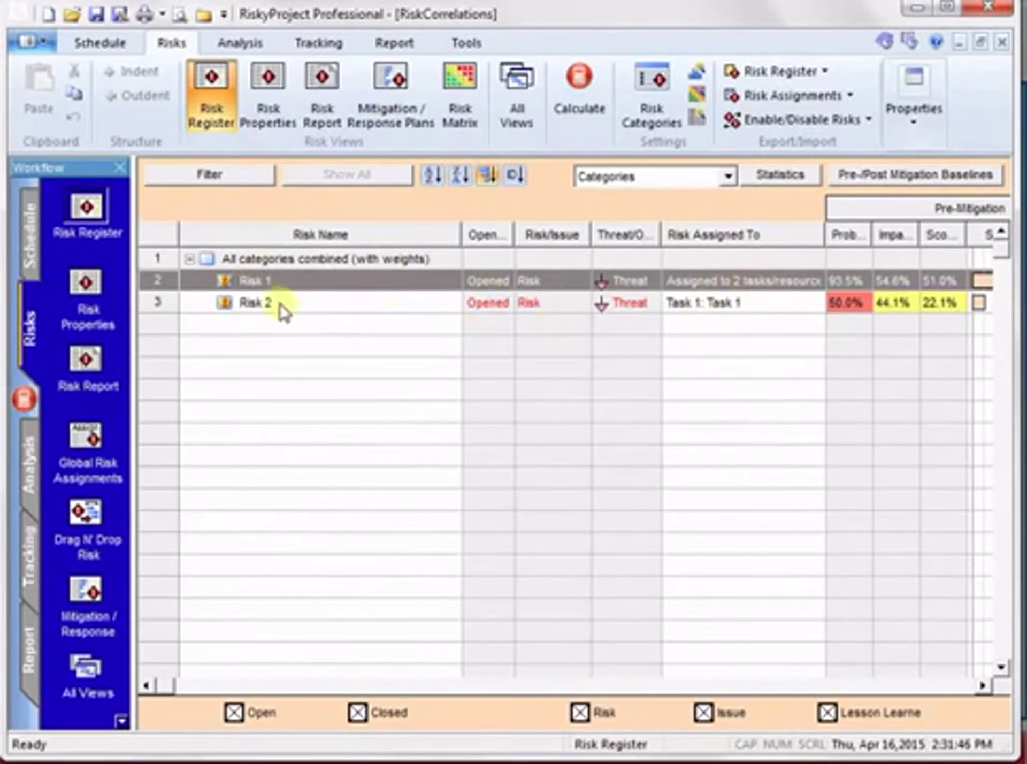
click(159, 300)
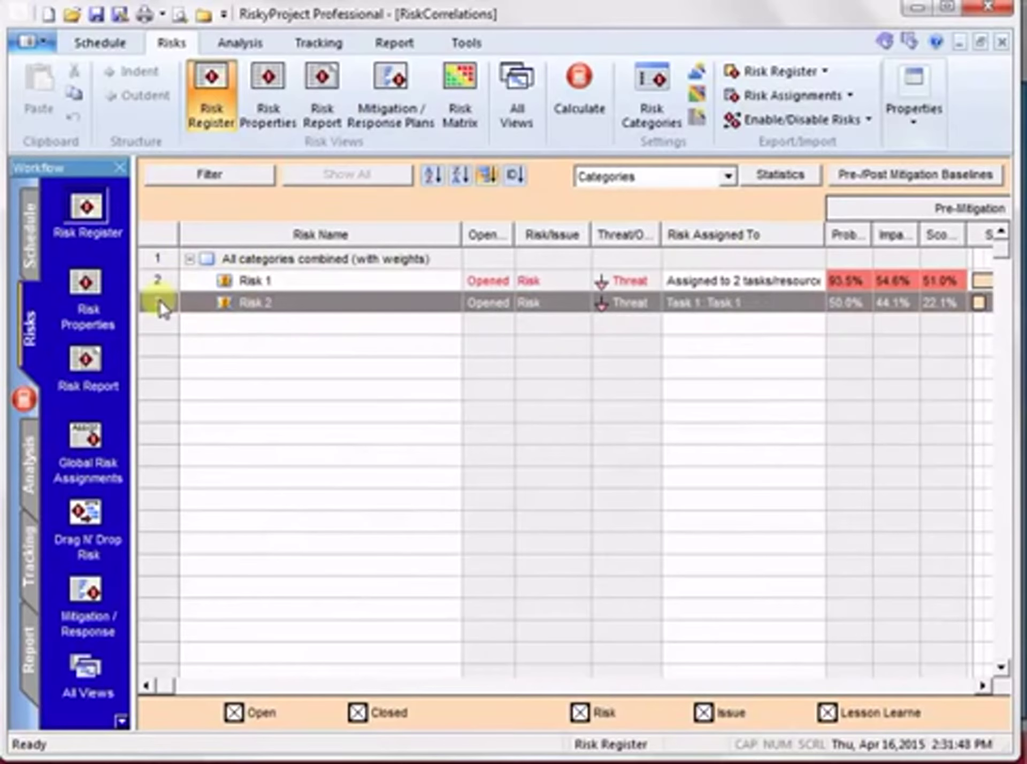
click(157, 290)
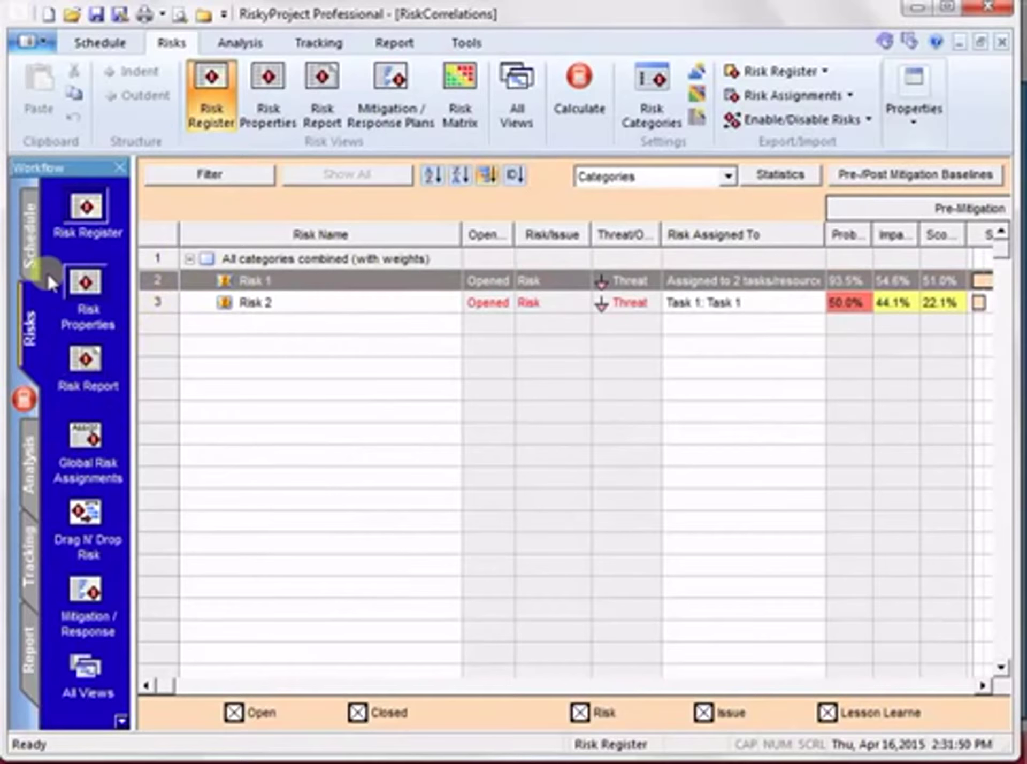
In the project schedule, add a correlation from Task 1's Risk 1 assignment to Task 2's Risk 1 and accept the task changes
click(23, 251)
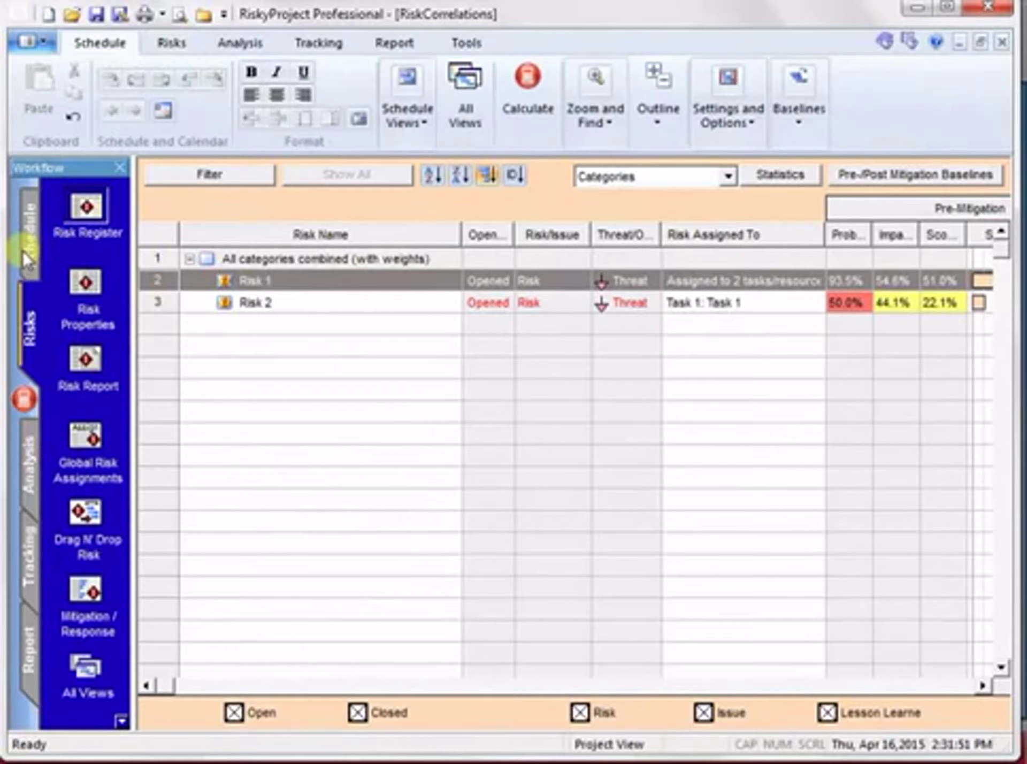
double_click(156, 202)
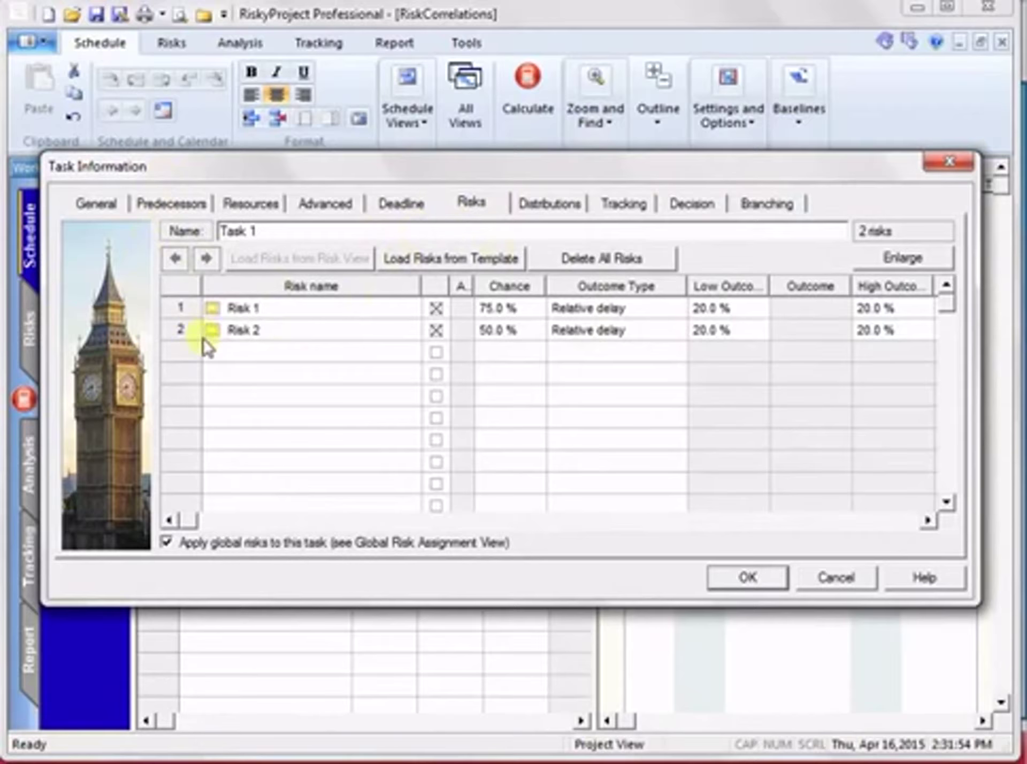
click(189, 309)
double_click(190, 309)
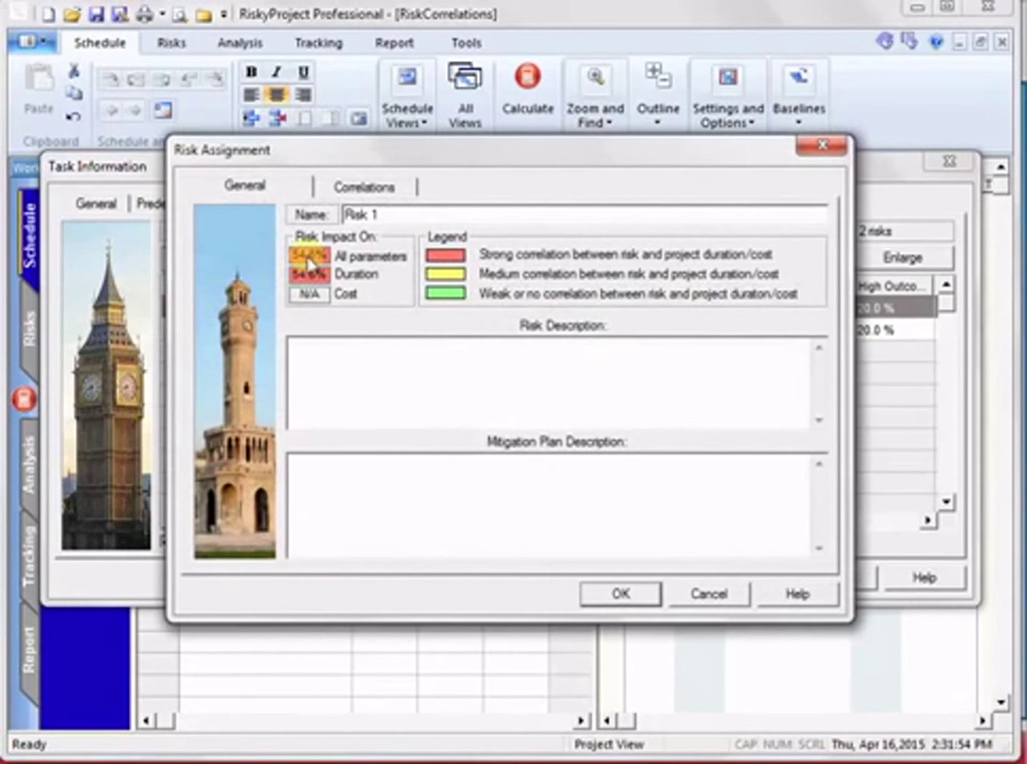
click(383, 186)
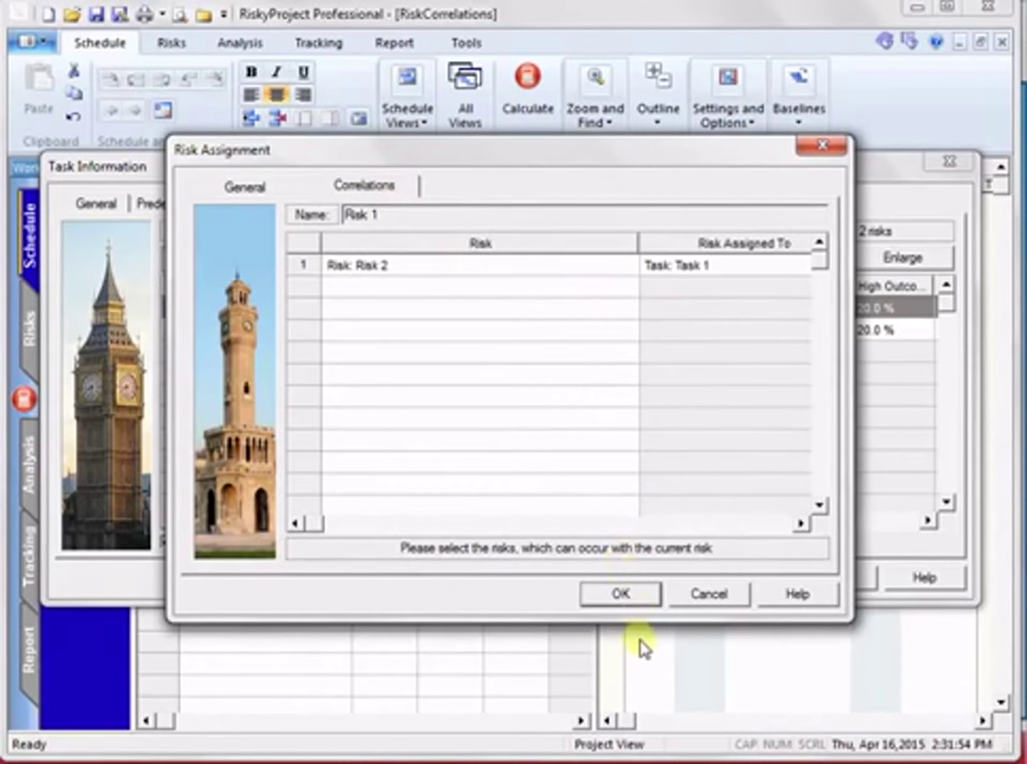
click(619, 291)
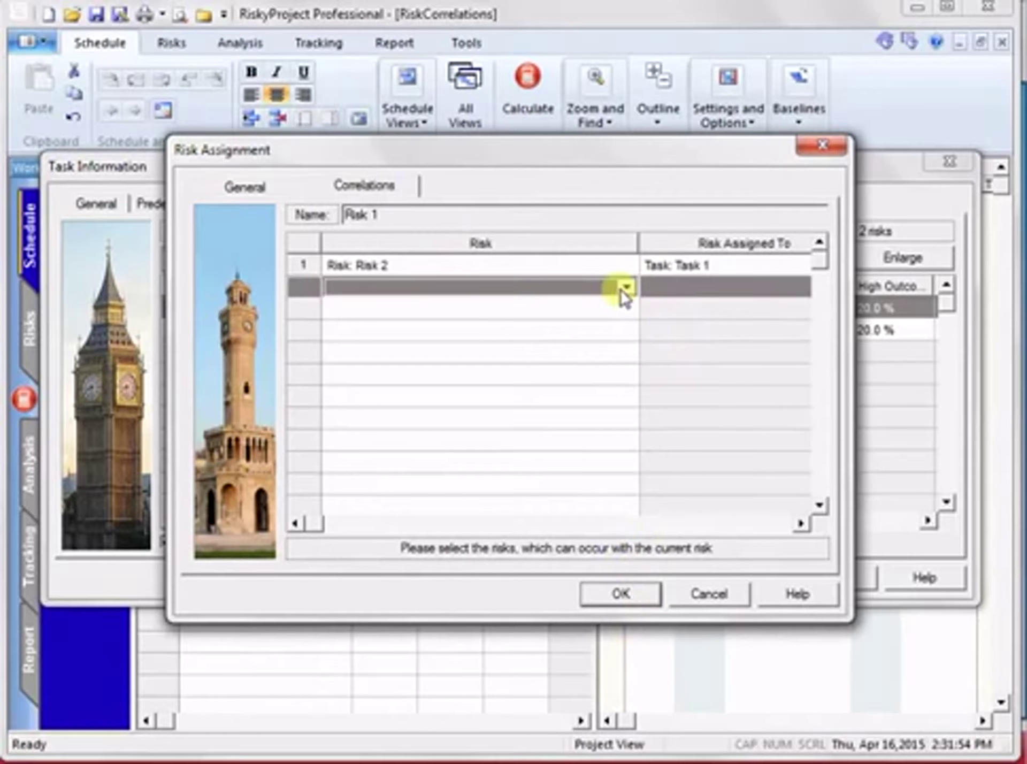
click(621, 289)
click(460, 321)
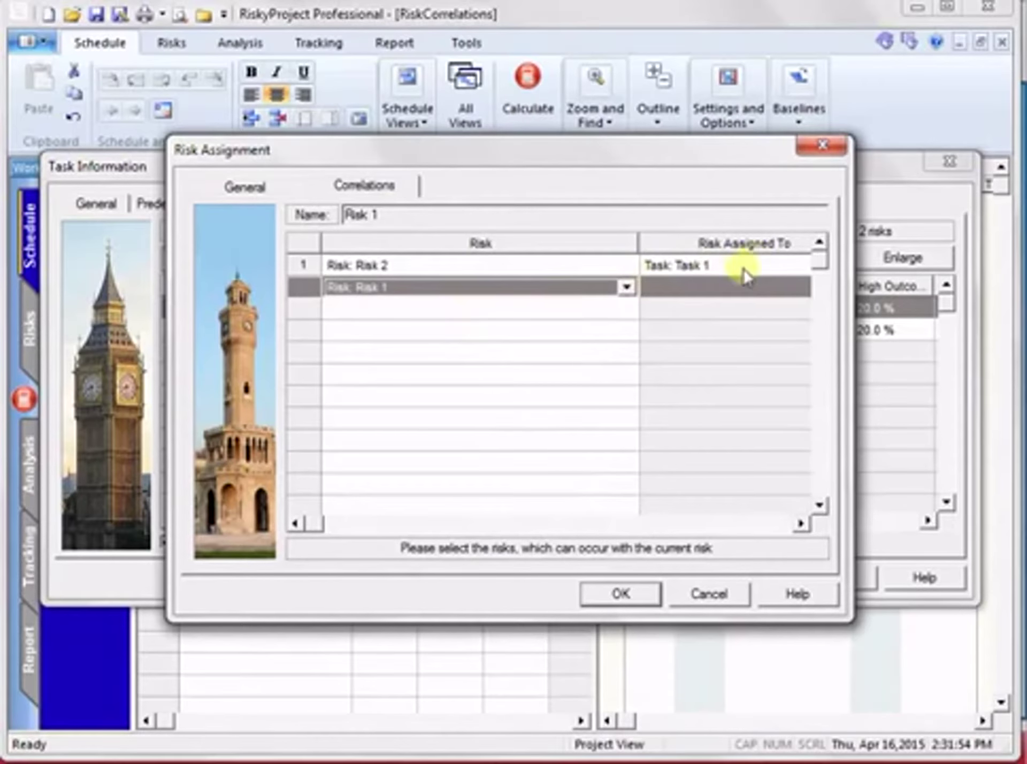
click(727, 290)
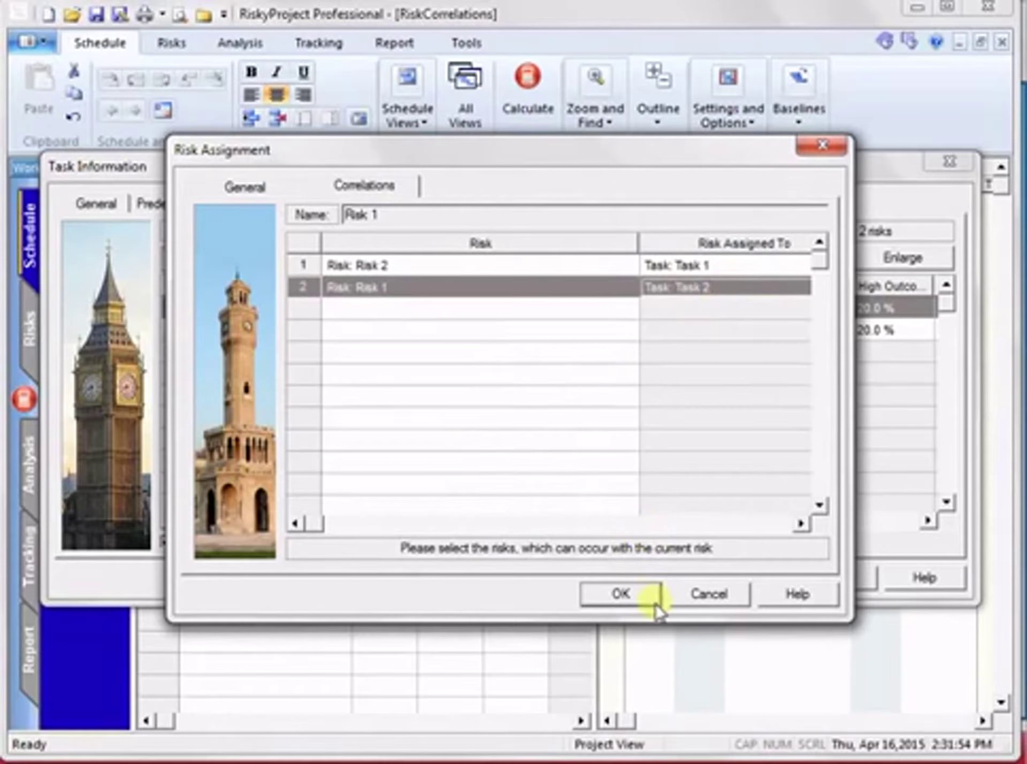
click(633, 595)
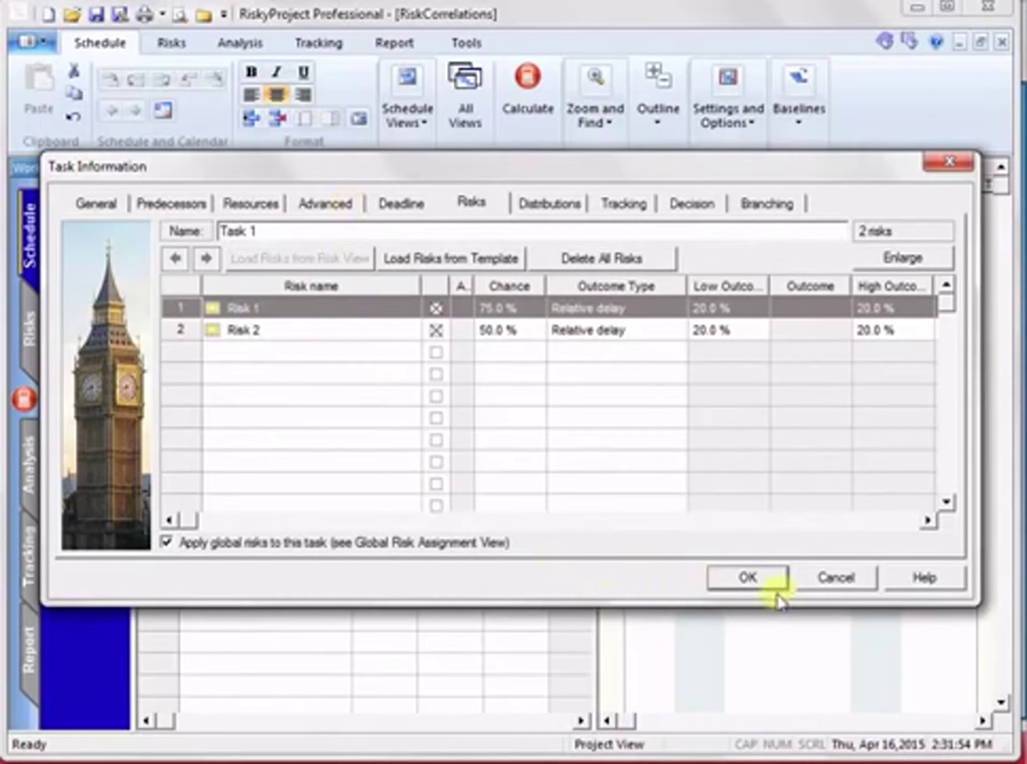
click(747, 578)
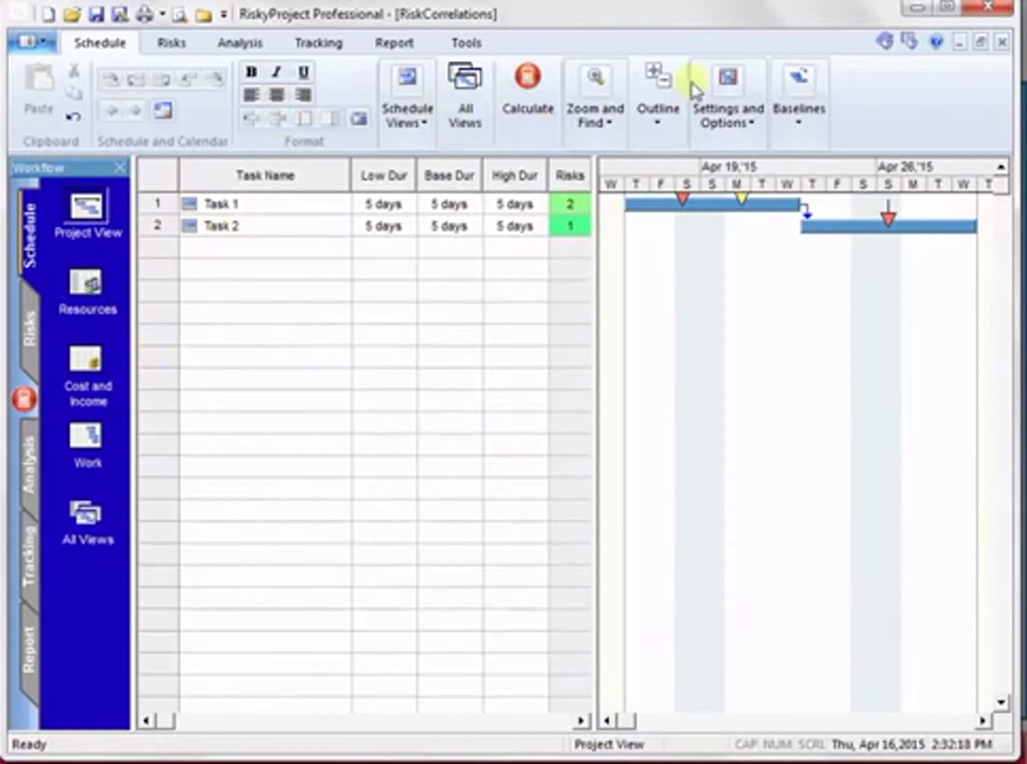
Show the risk register again and compare the pre-mitigation probability, impact and score of Risk 1 and Risk 2
click(25, 364)
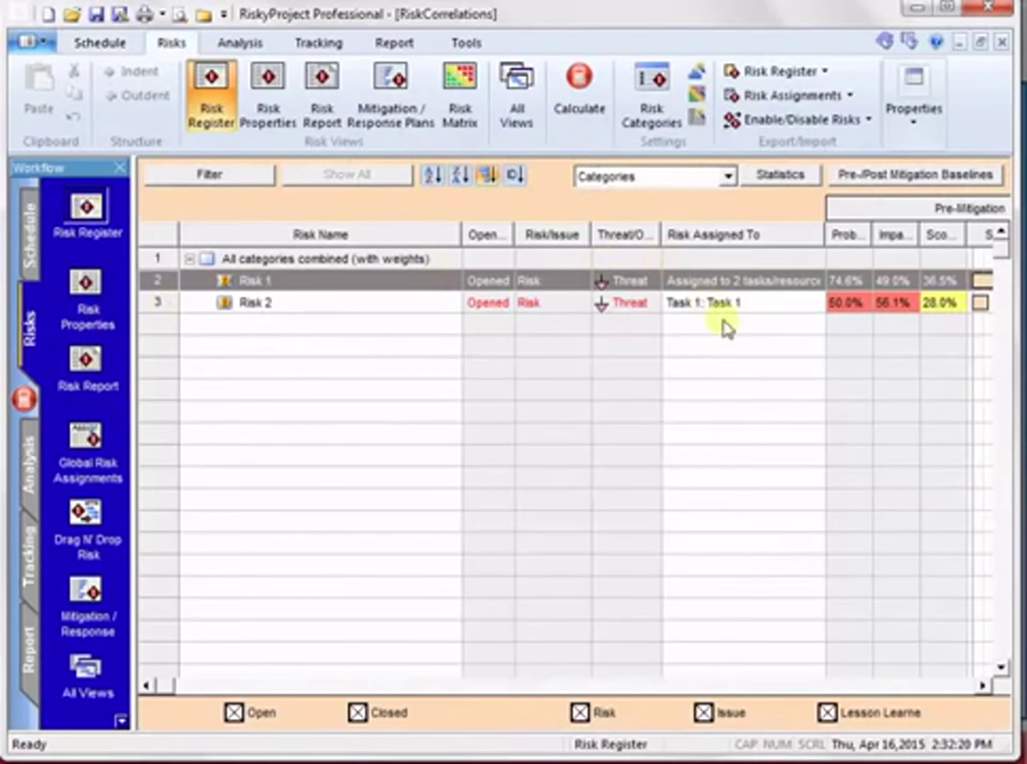
click(844, 302)
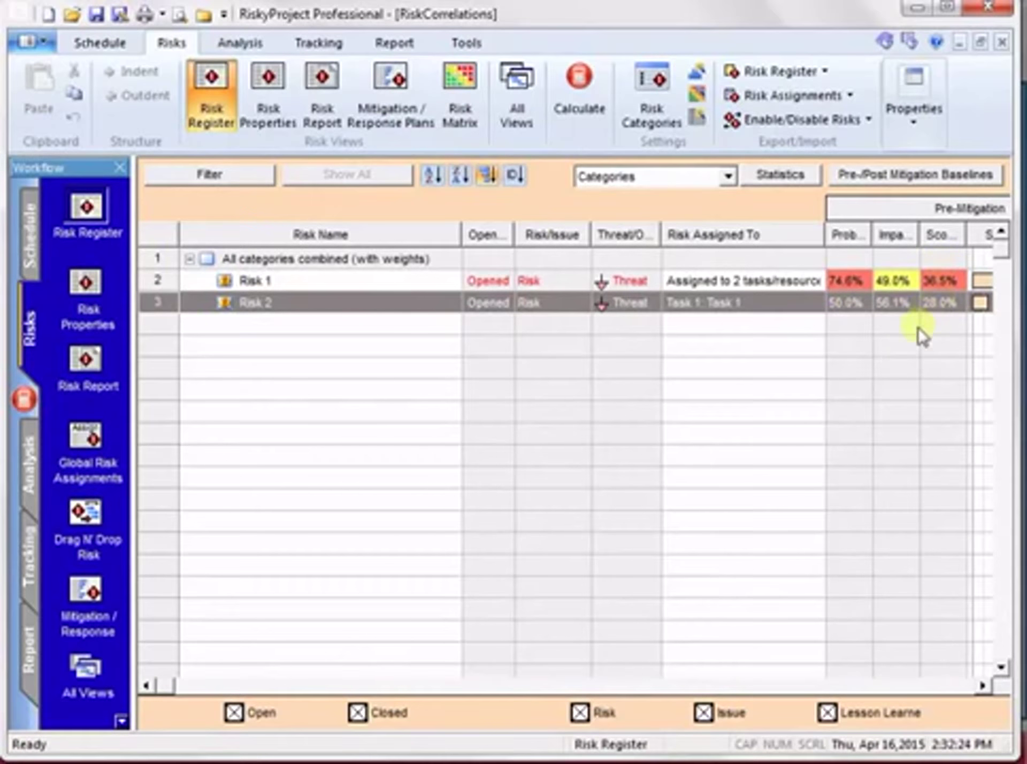
click(701, 413)
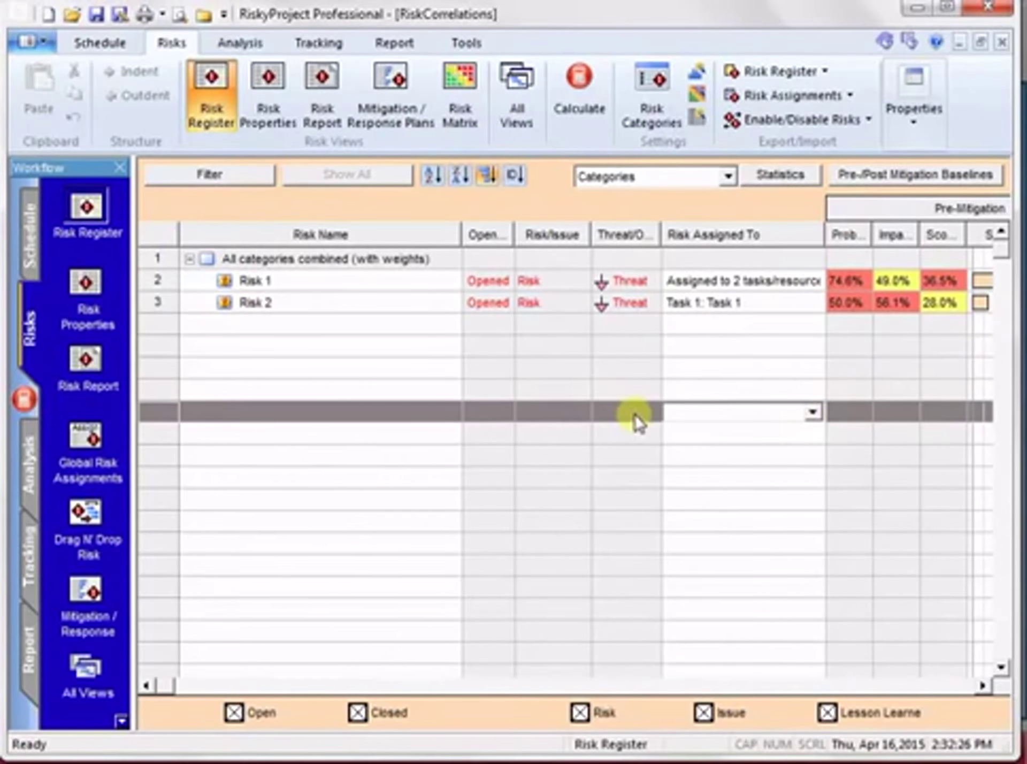